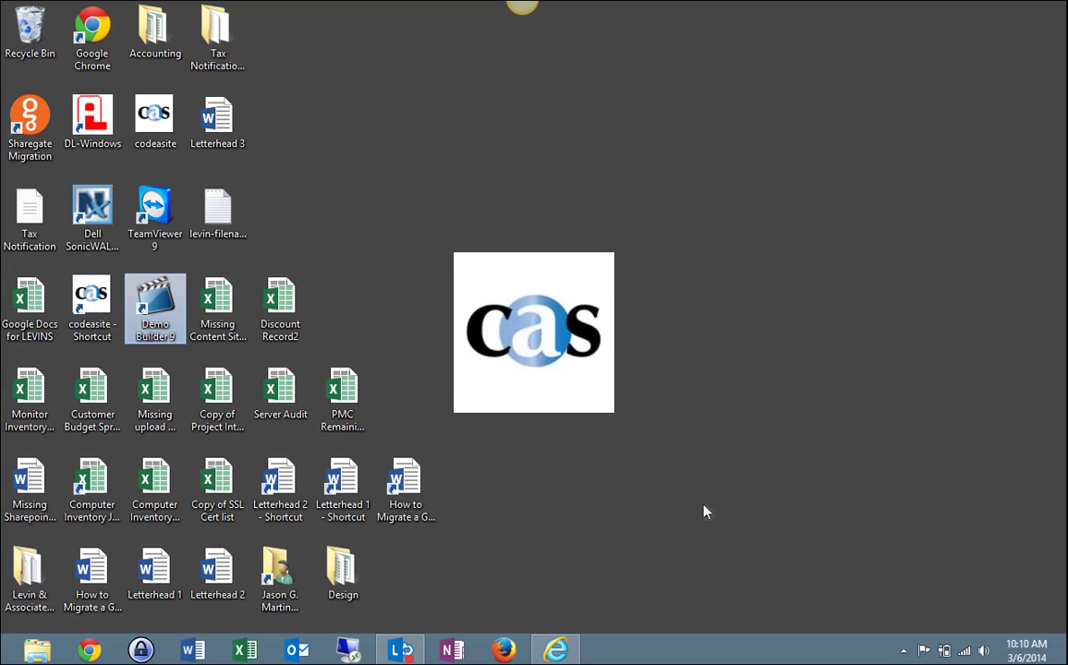
Open Internet Explorer at the pasted SharePoint site address and enter the account e-mail and password
click(557, 650)
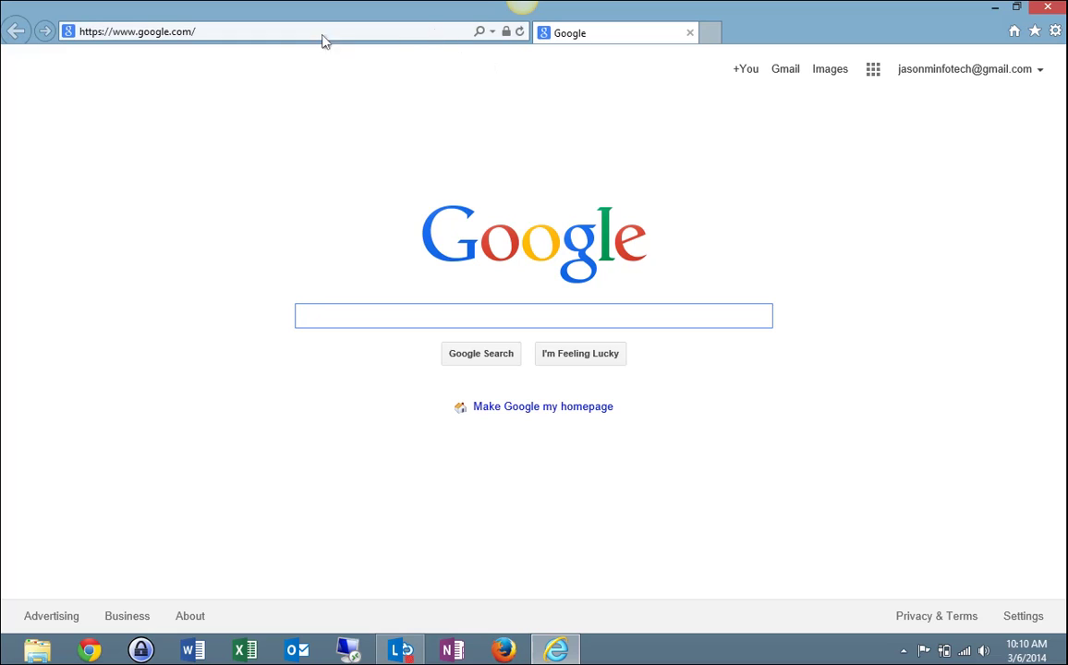
click(201, 31)
key(BackSpace)
text(https://codeasite.sharepoint.com/sites/dev/jason/Documents/Forms/AllItems.aspx)
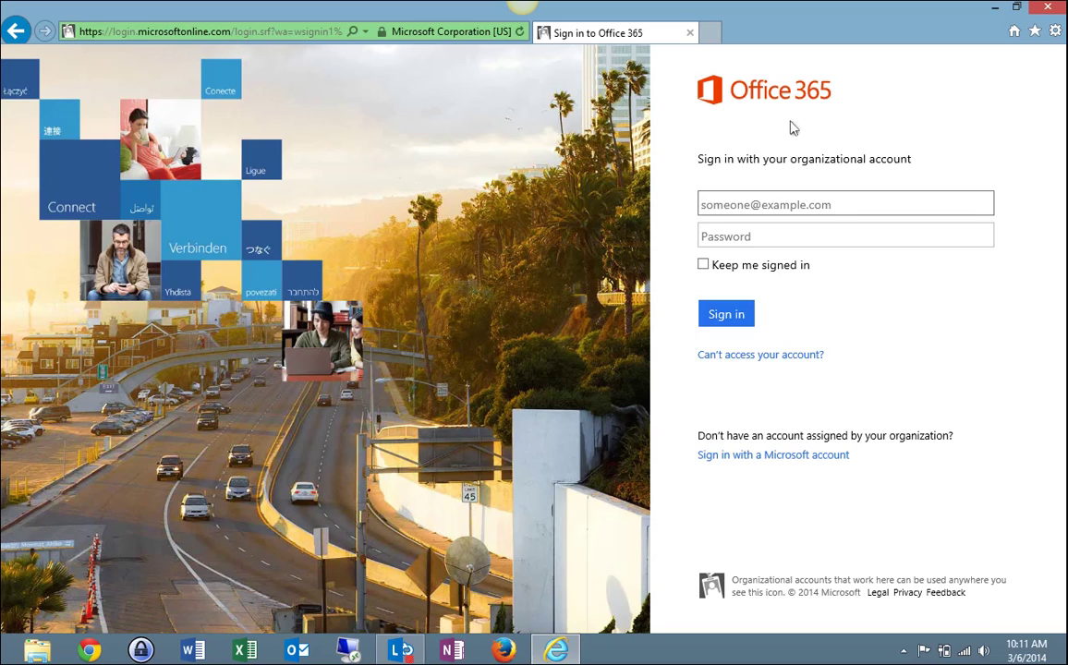
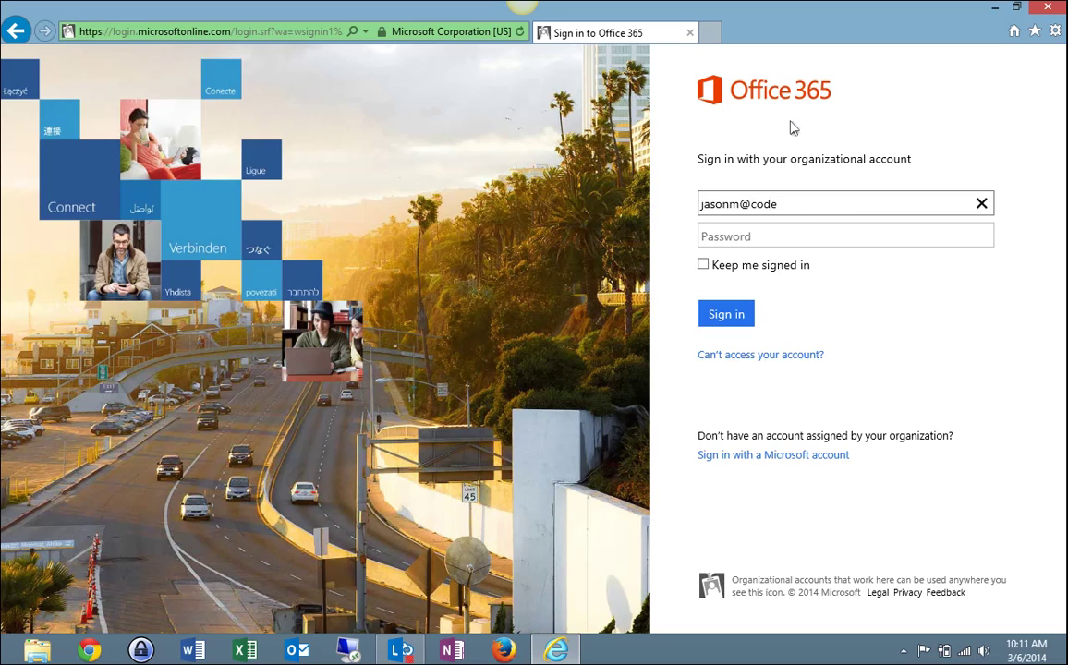
click(745, 234)
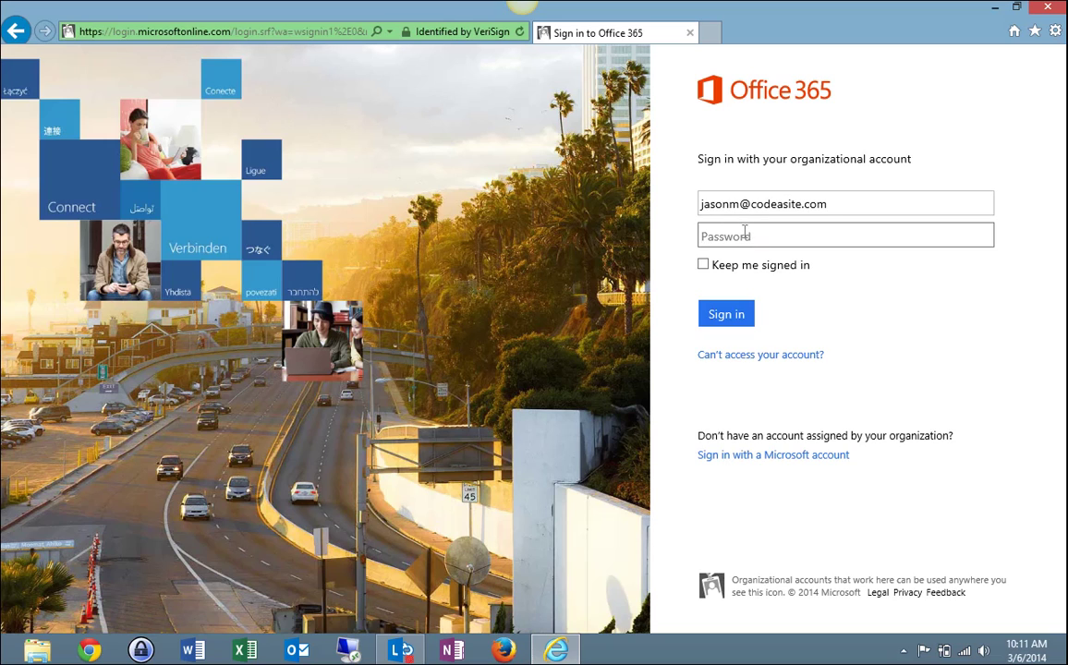
text(••)
Submit the sign-in, then open the Accounts Payable library from the site's Libraries list
click(739, 314)
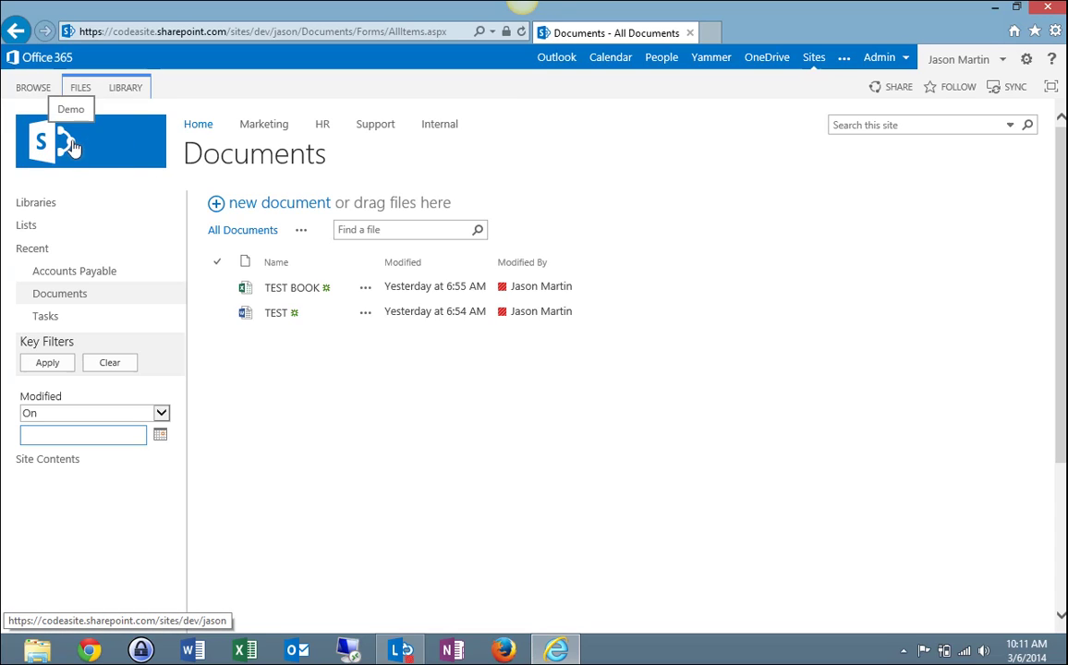
click(45, 208)
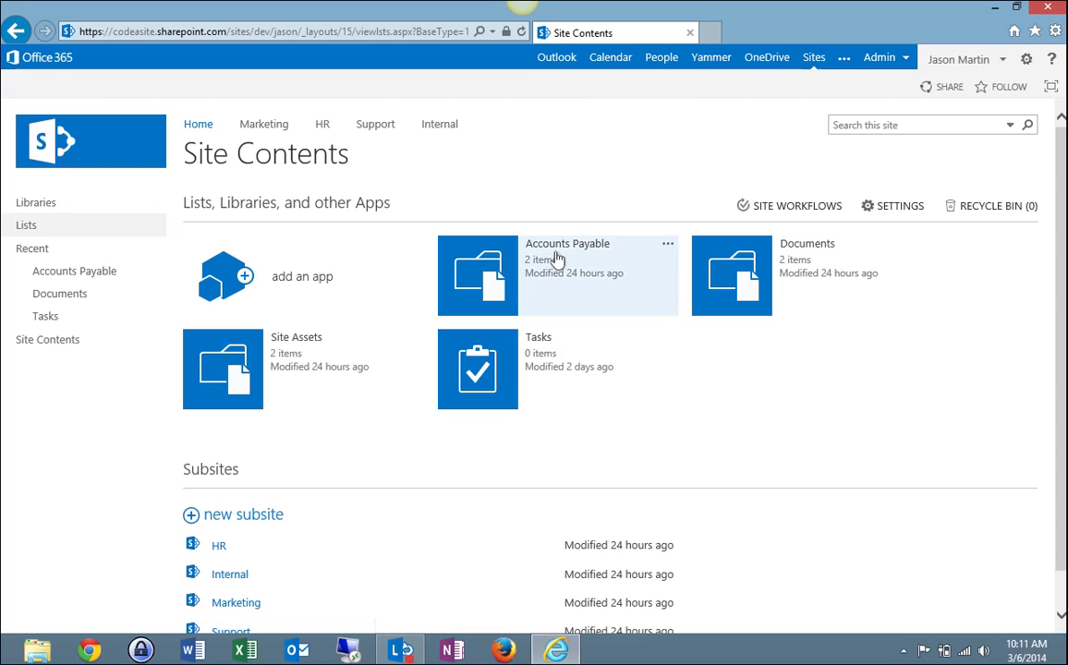
click(486, 281)
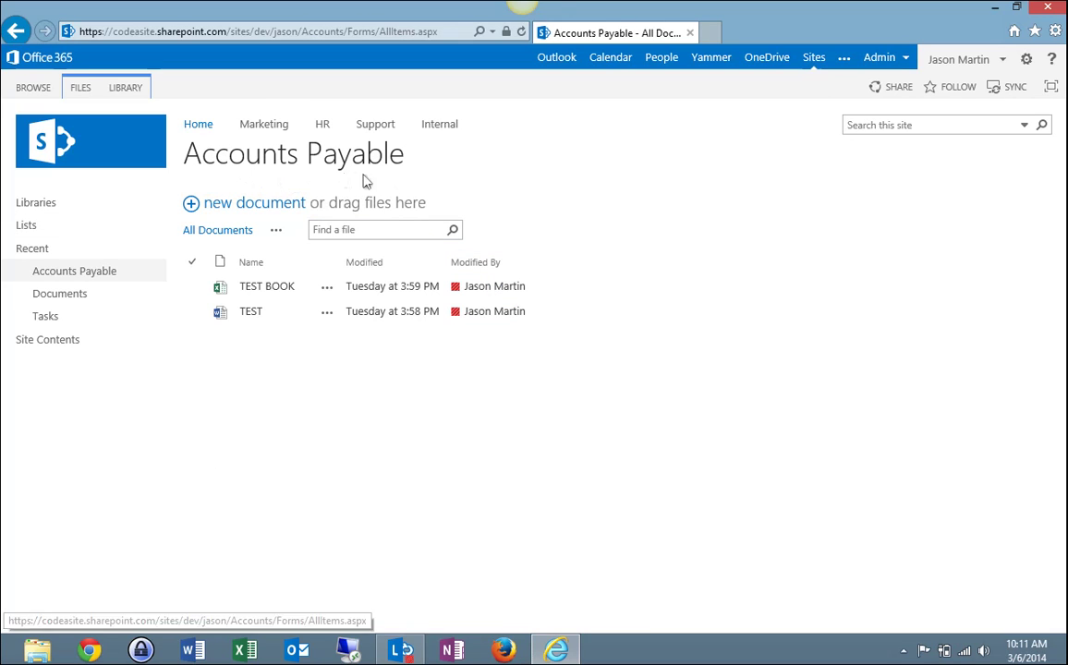
Sync the Accounts Payable library to the computer through SkyDrive Pro's Sync Now
click(1015, 90)
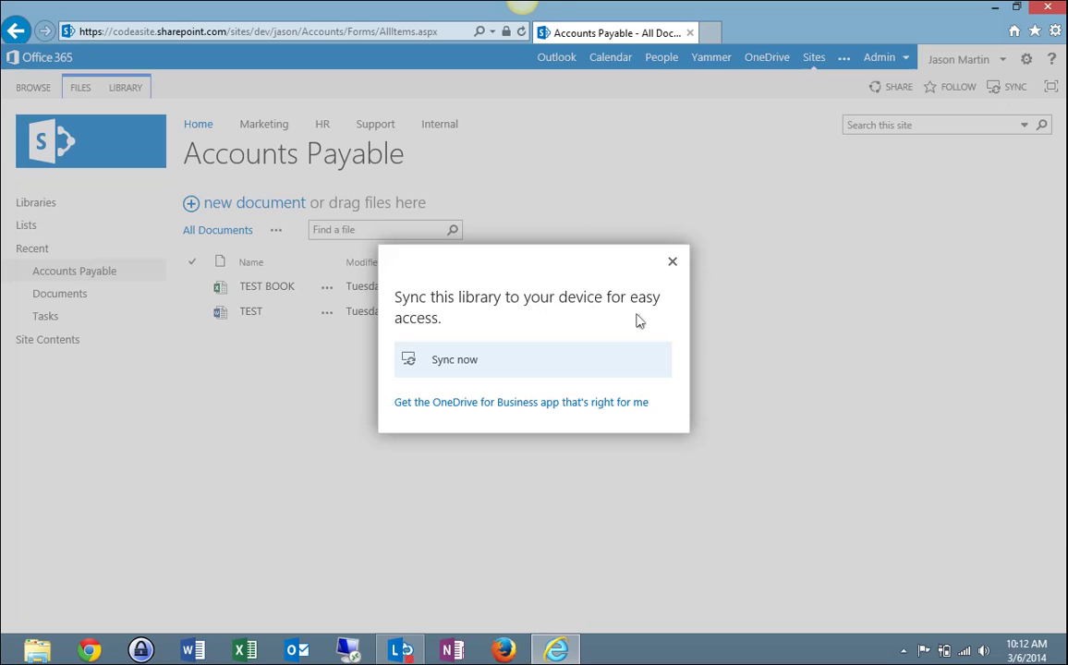
click(463, 364)
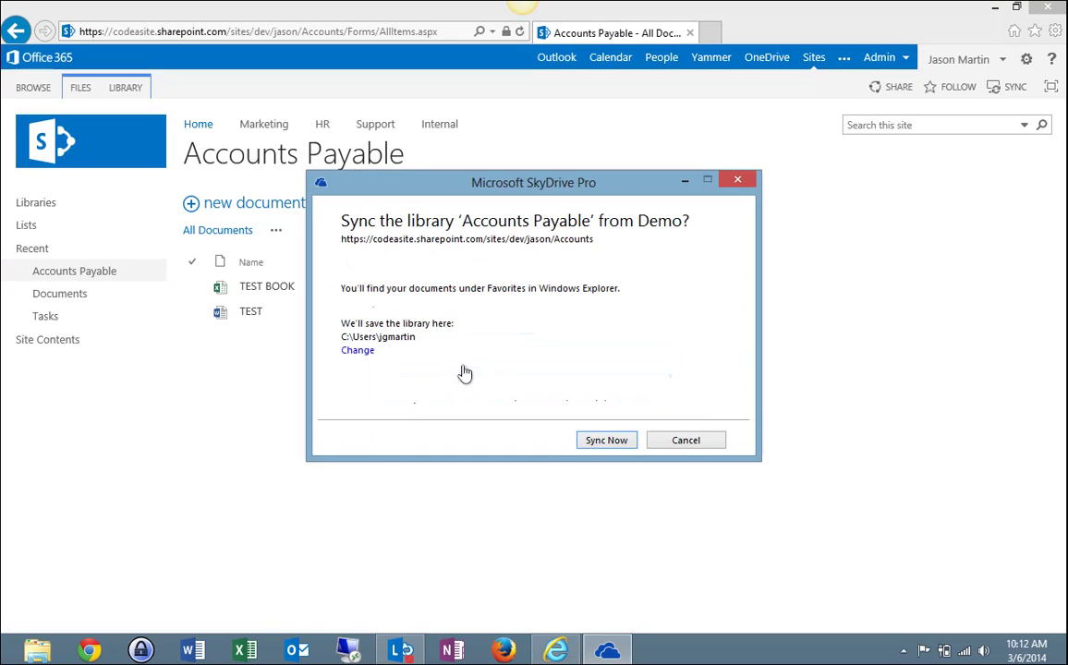
click(609, 440)
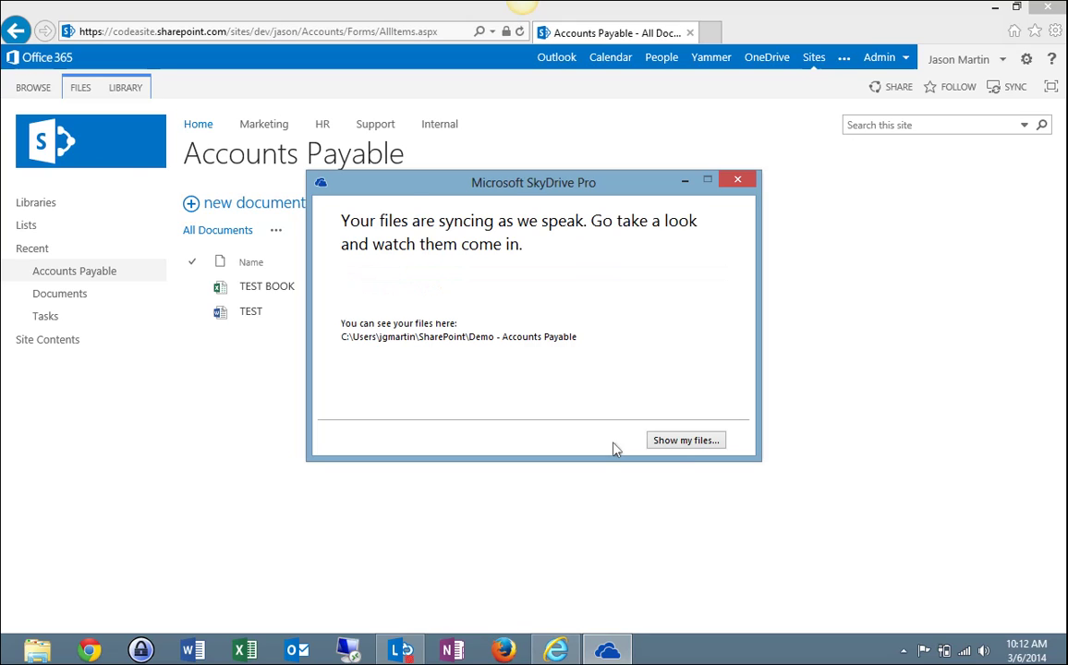
View the synced files, check the Demo - Accounts Payable folder under SharePoint, and close Explorer
click(687, 441)
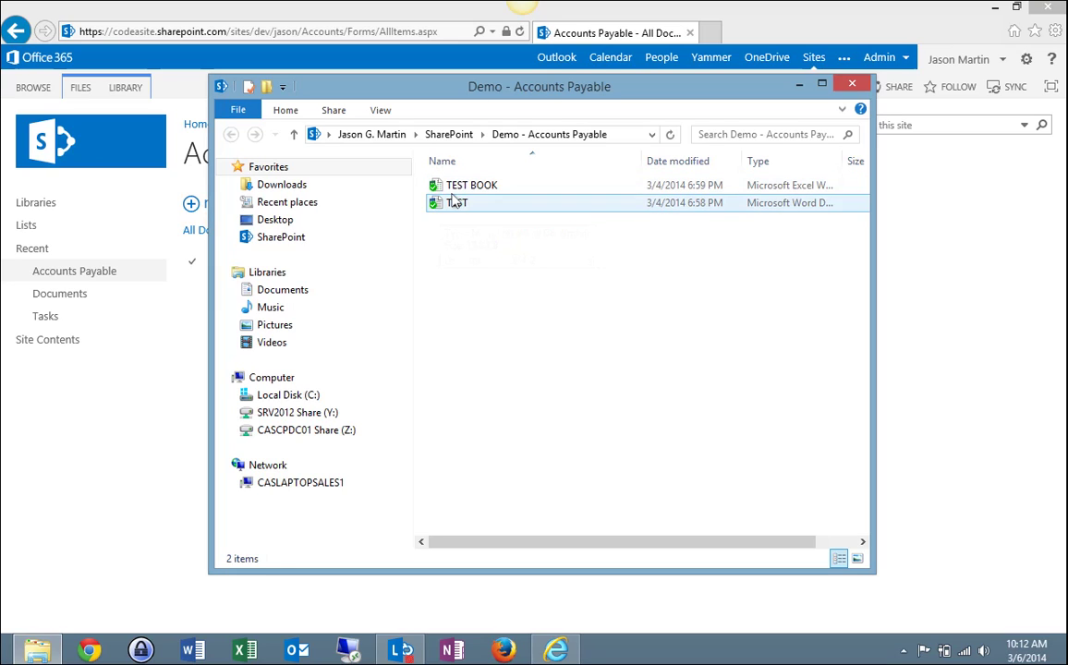
click(277, 242)
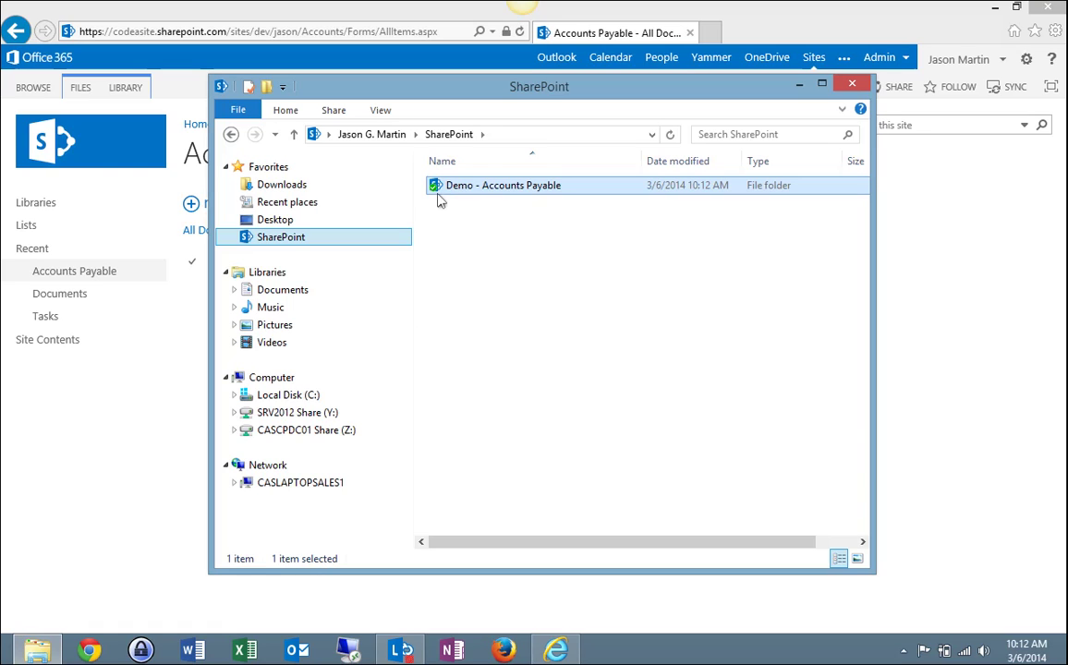
click(851, 84)
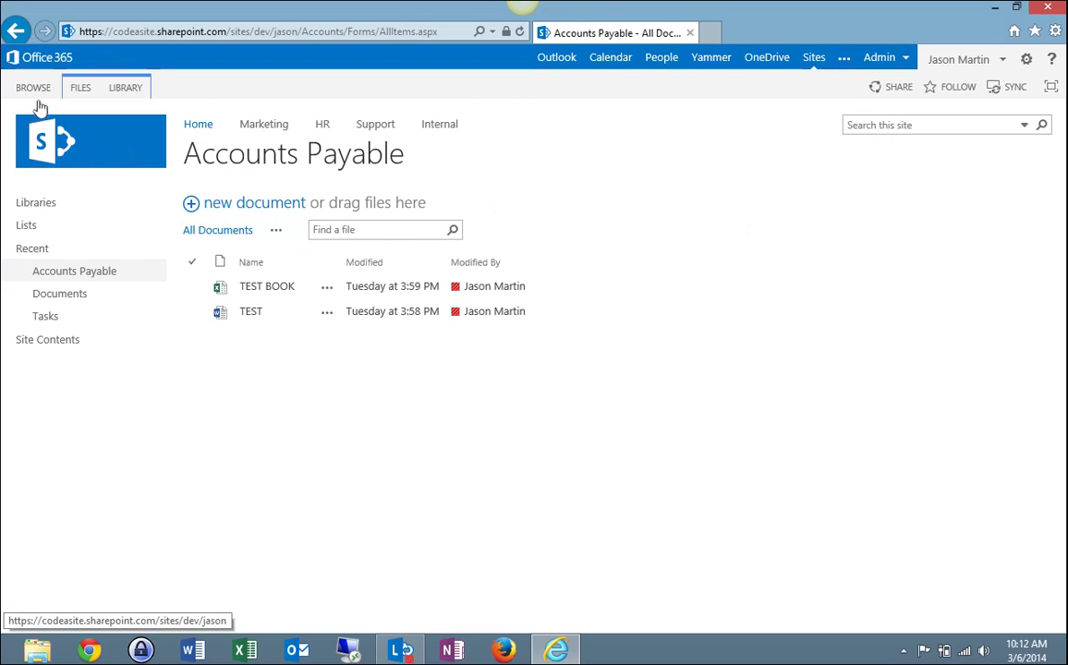
Go back to Site Contents, open the Documents library, and copy its web address
click(17, 32)
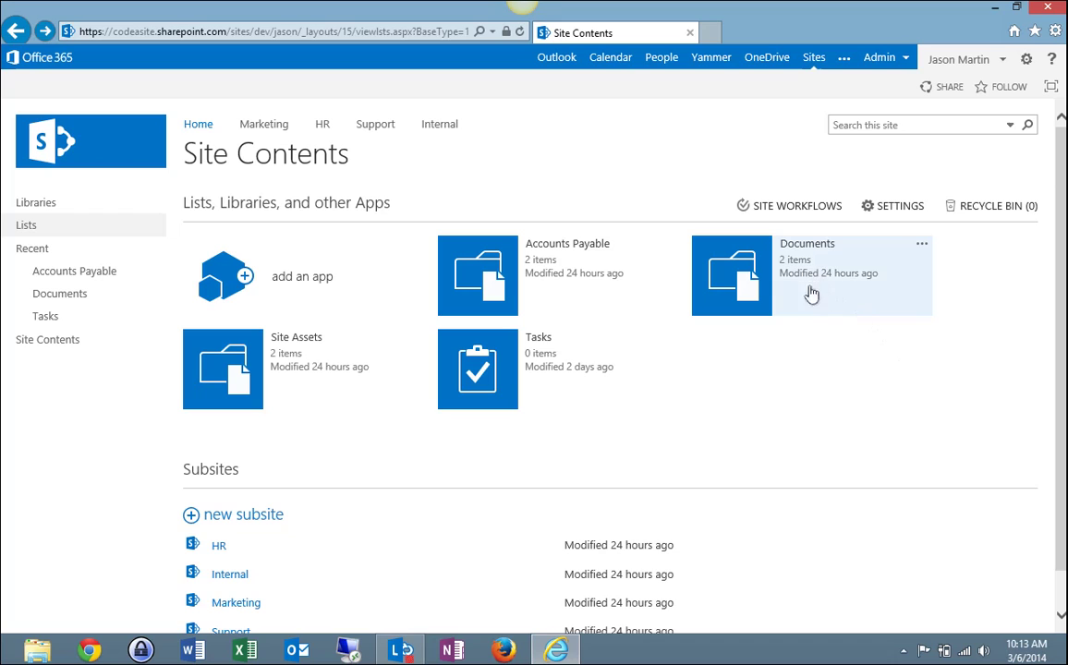
click(726, 269)
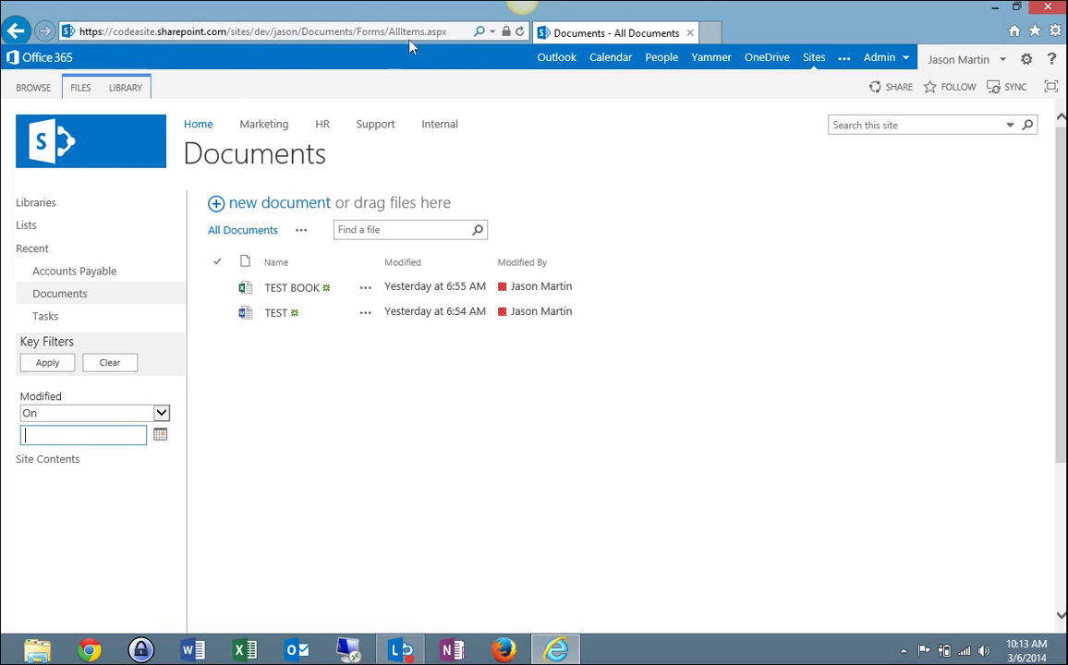
click(445, 32)
key(ctrl+c)
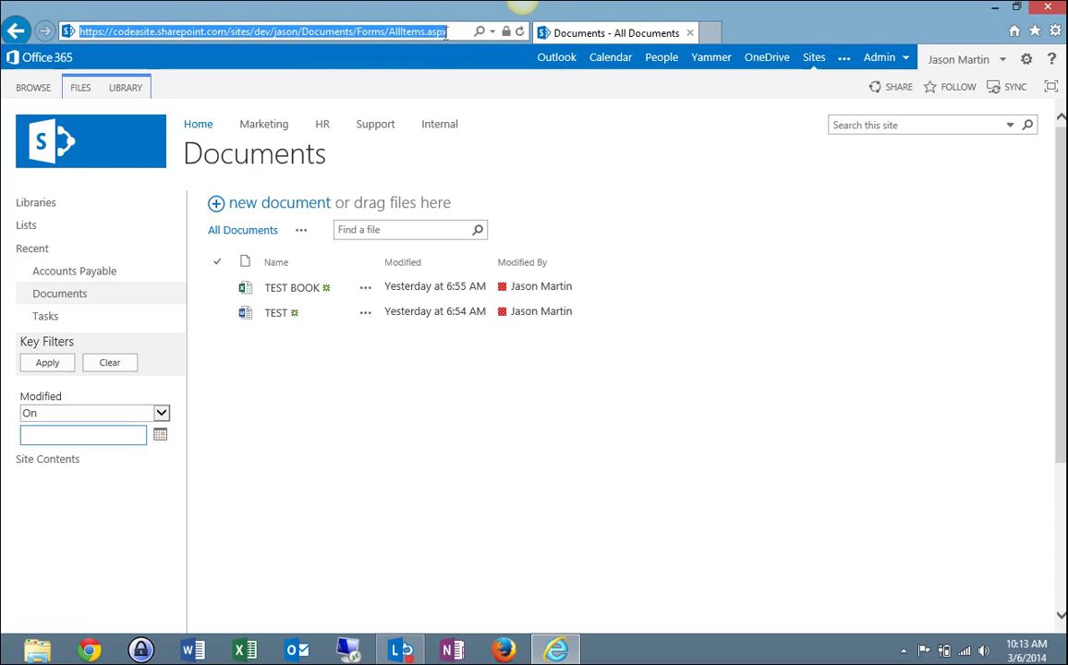
right_click(445, 33)
click(460, 83)
click(902, 651)
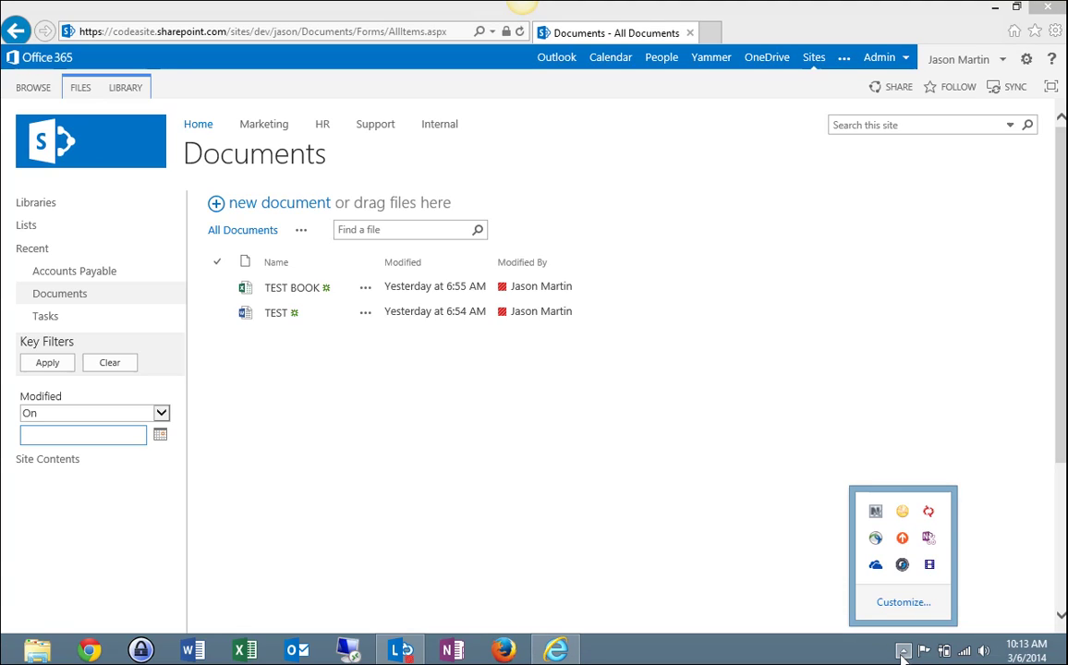
Sync the Documents library as a new SkyDrive Pro library using its pasted URL, then view its files
right_click(876, 567)
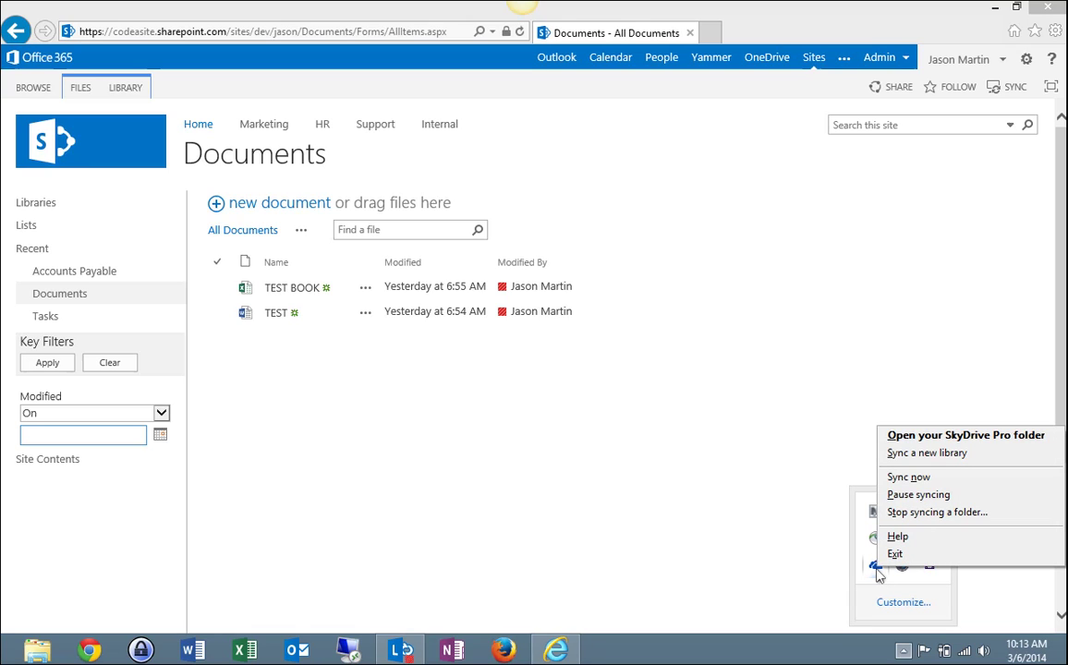
click(923, 454)
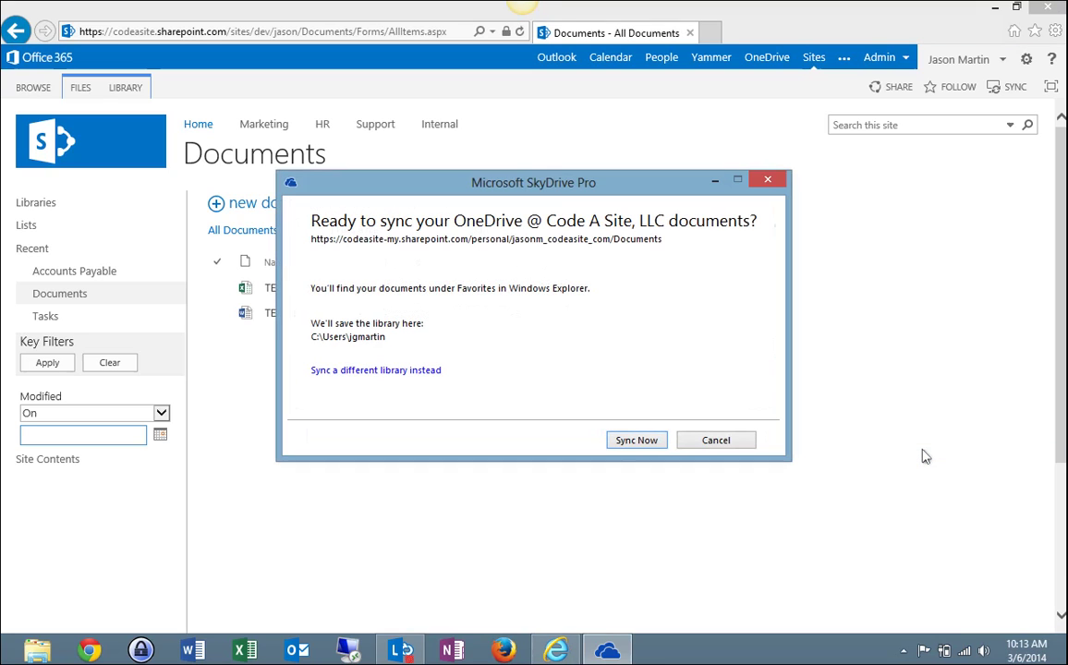
click(394, 370)
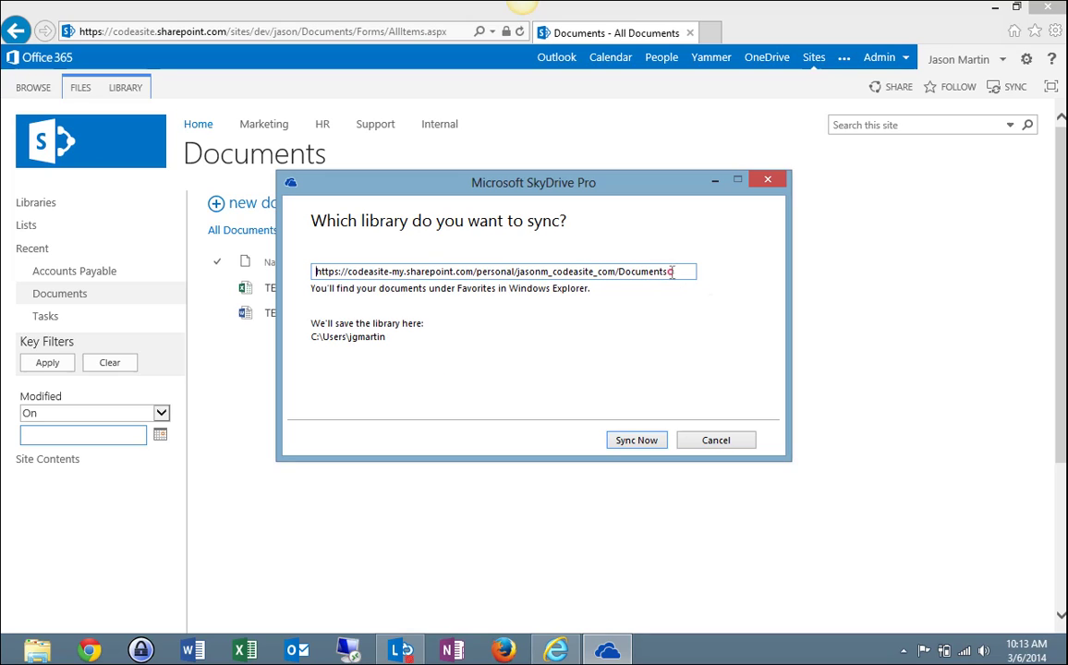
drag(670, 271, 294, 271)
key(Delete)
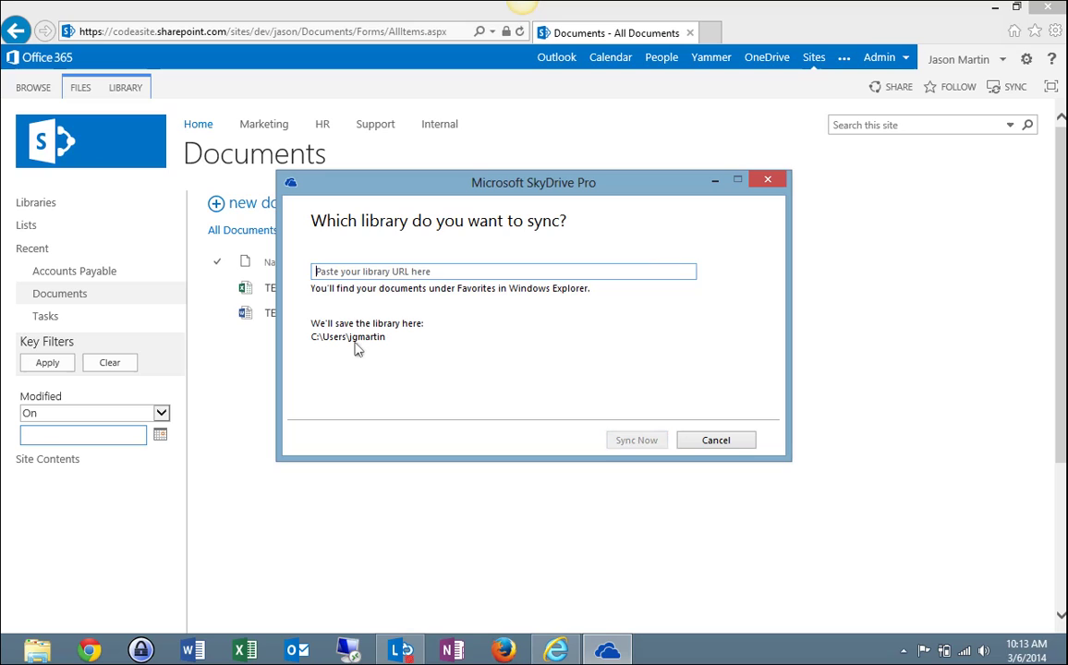
right_click(347, 273)
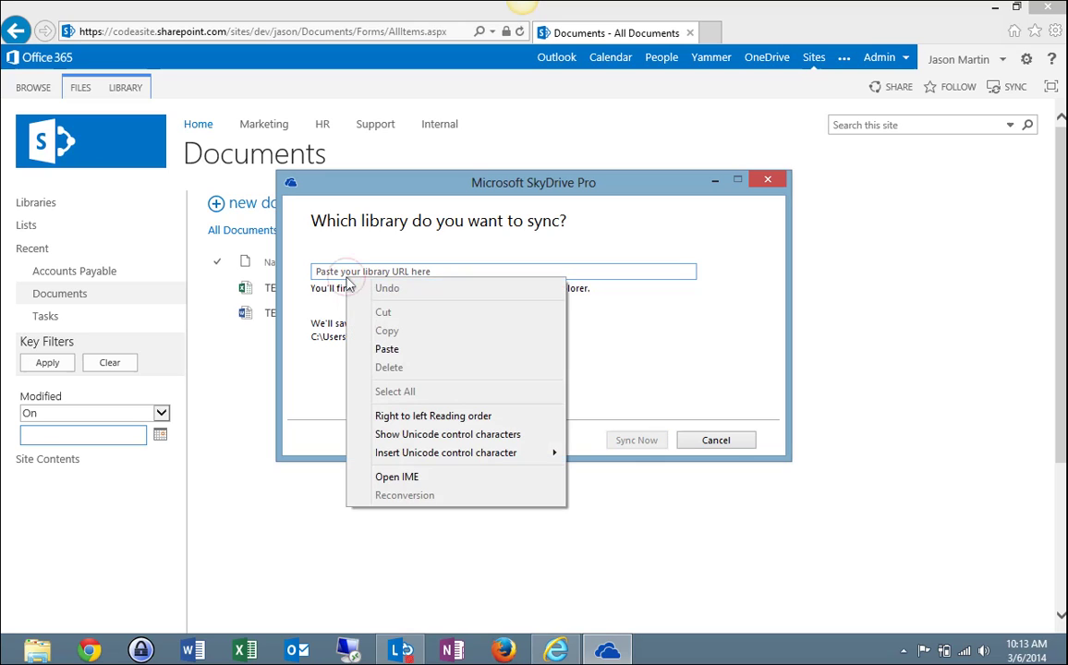
click(386, 350)
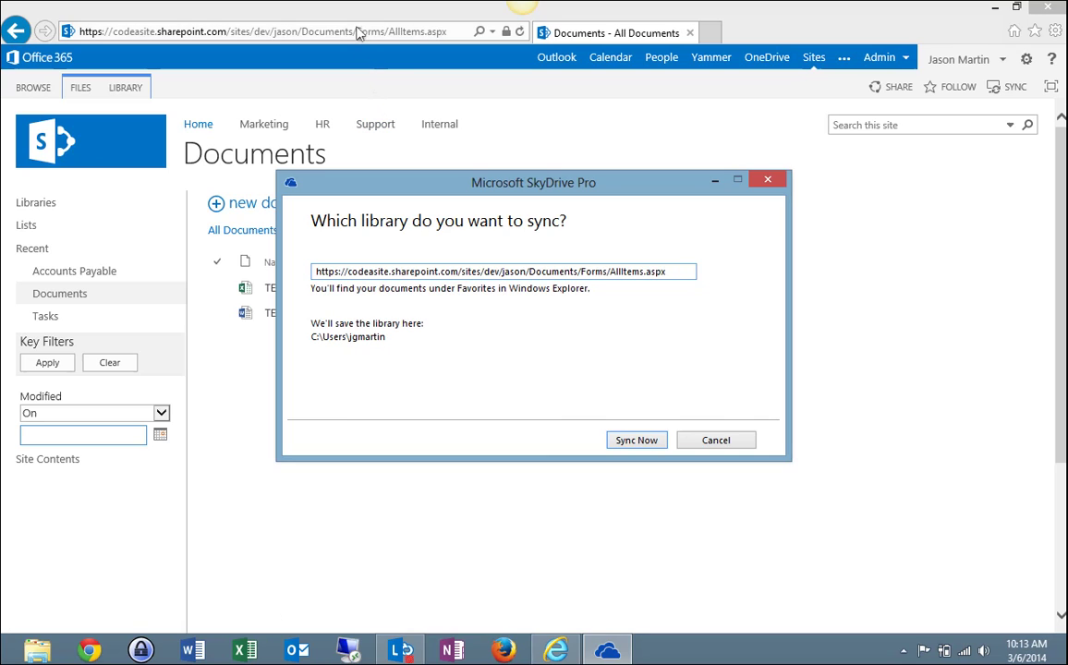
click(633, 443)
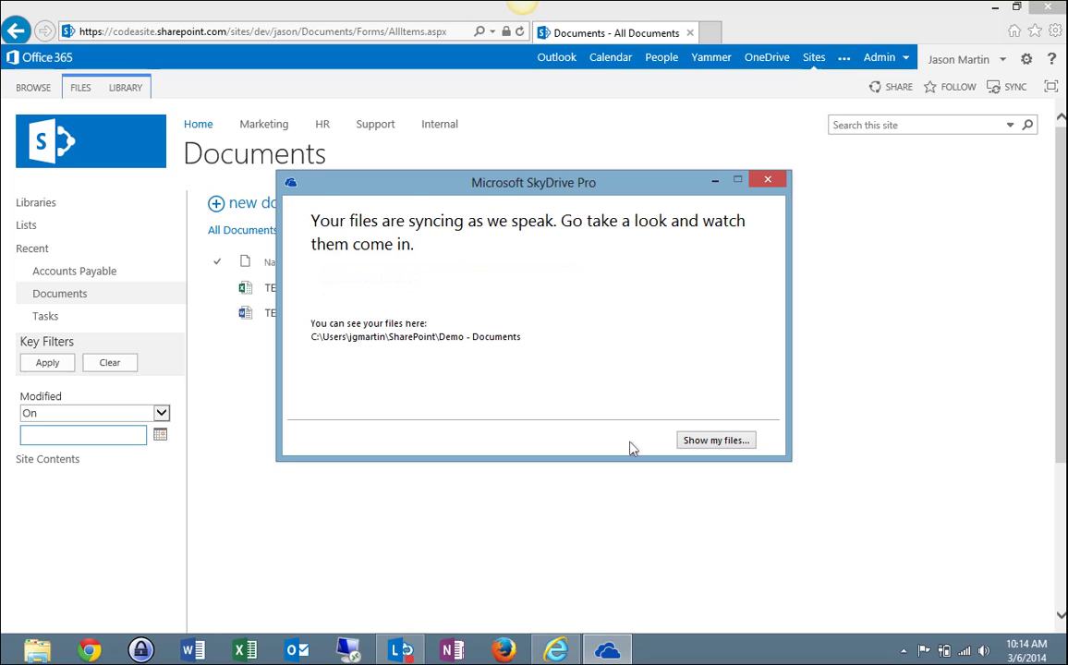
click(716, 439)
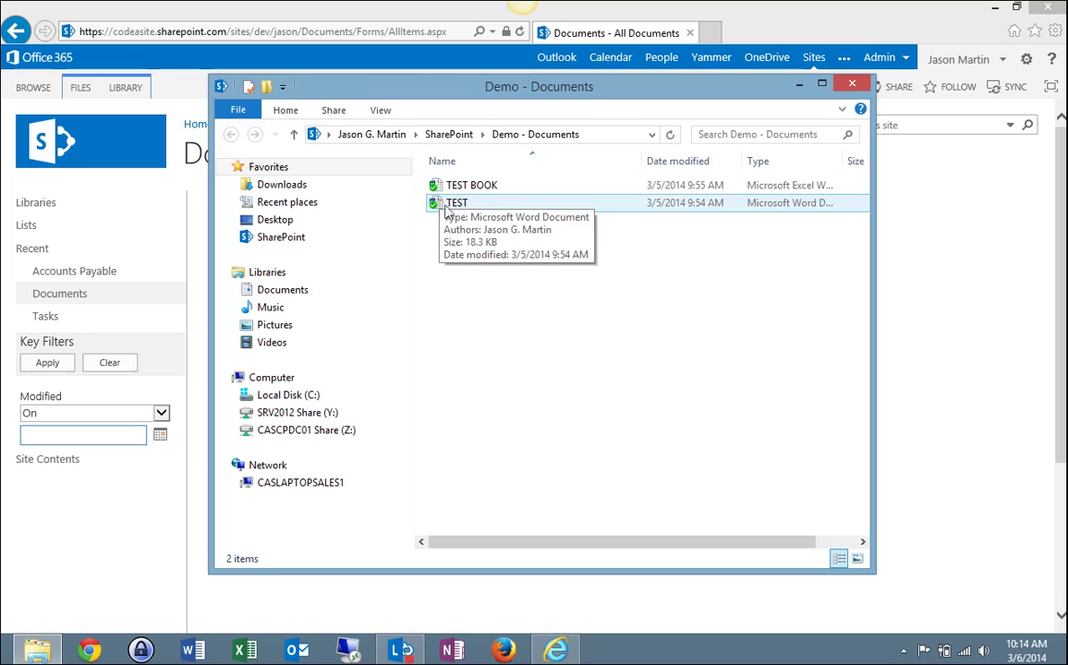
Check the SharePoint synced folders, close File Explorer, and minimise Internet Explorer
click(323, 241)
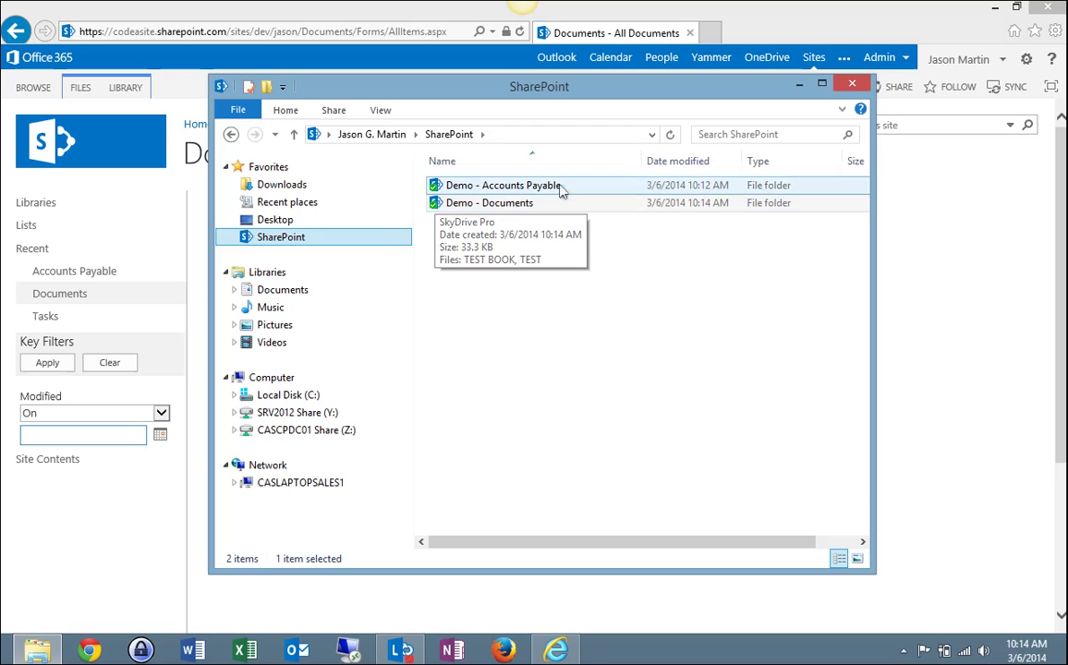
click(842, 89)
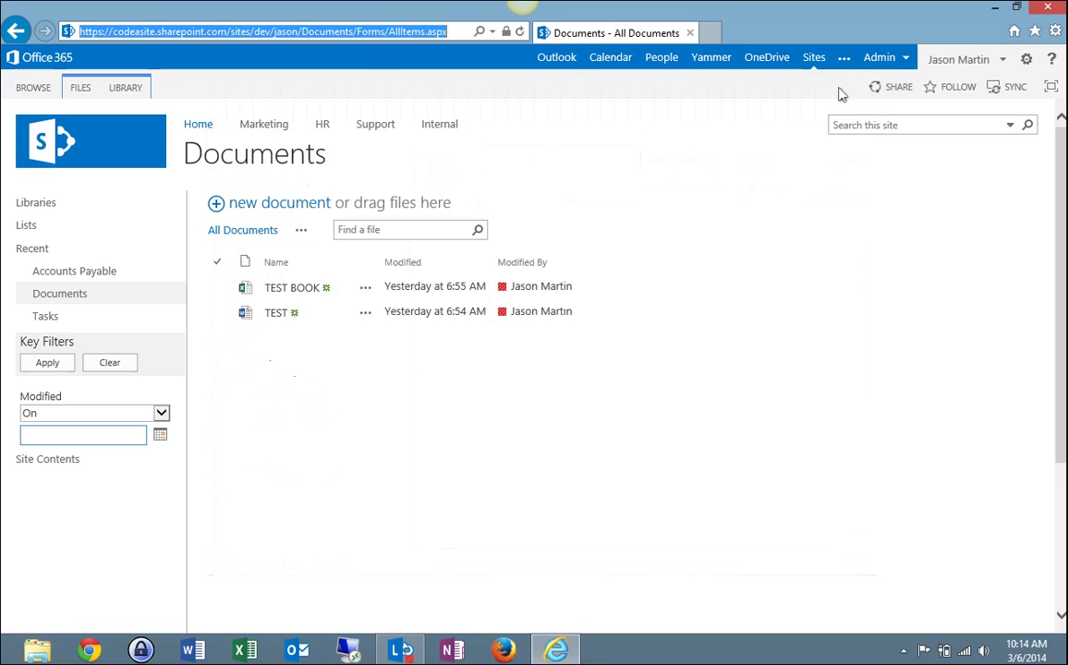
click(995, 8)
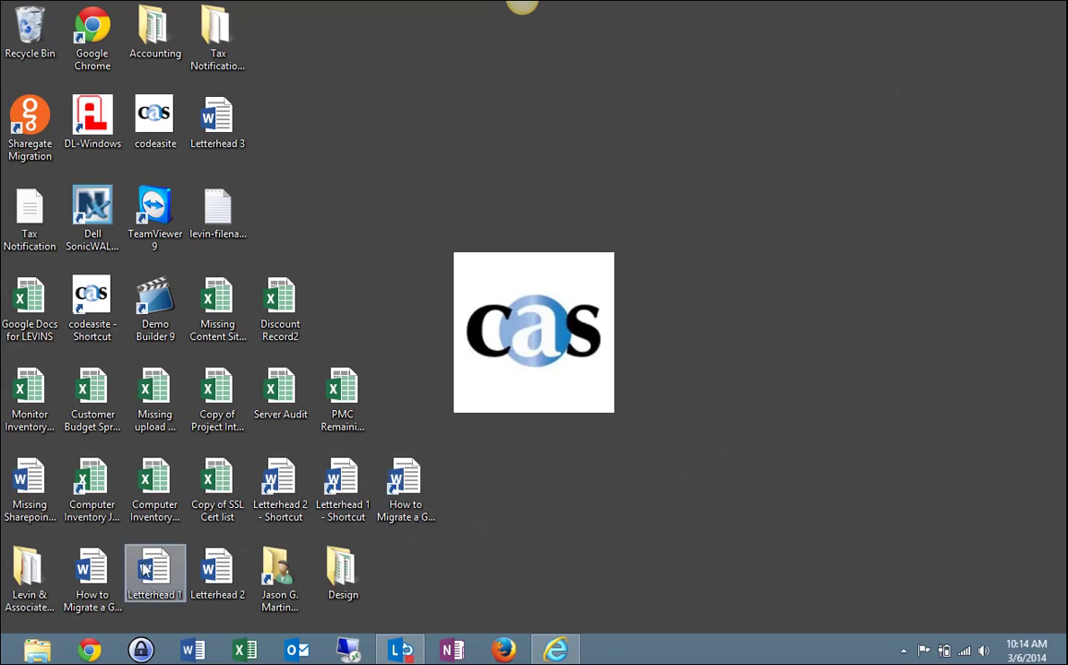
click(34, 647)
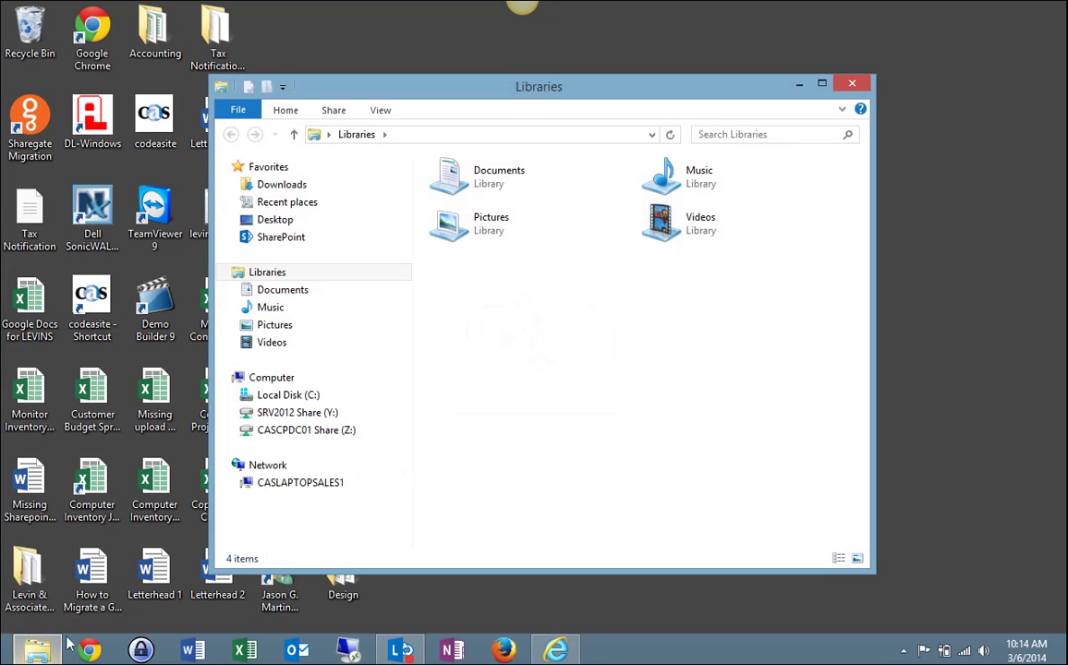
click(306, 237)
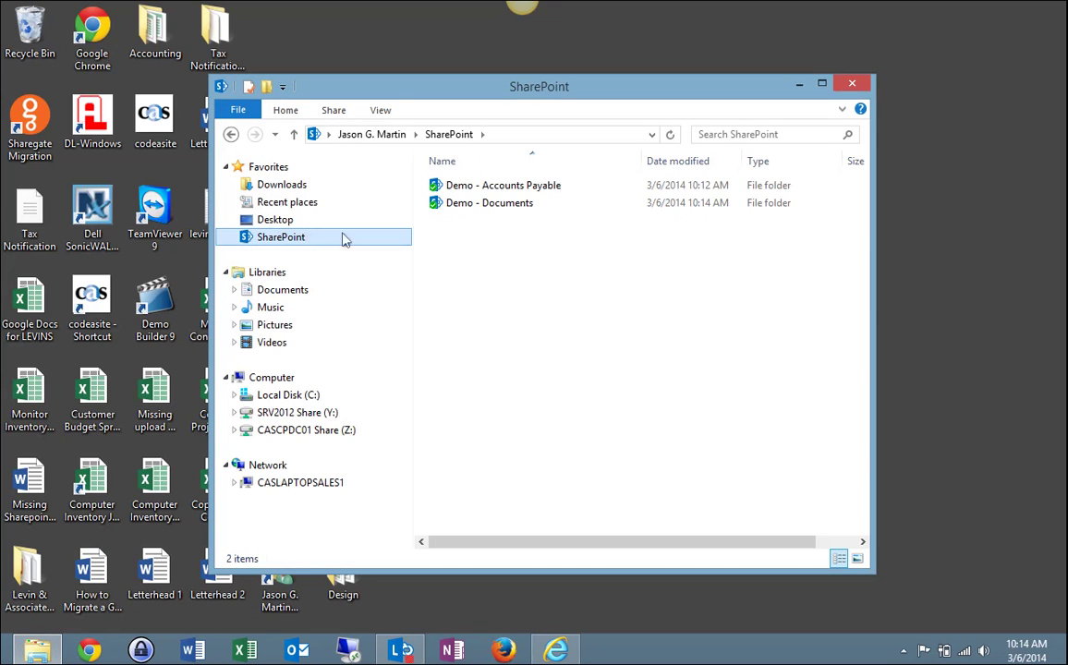
double_click(463, 207)
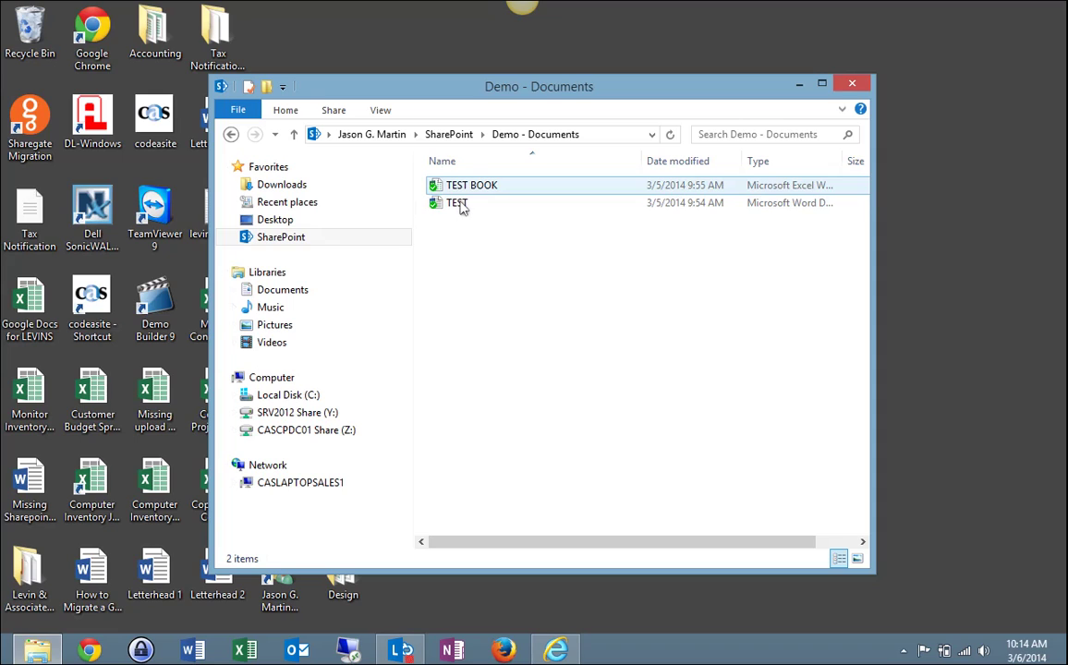
click(455, 211)
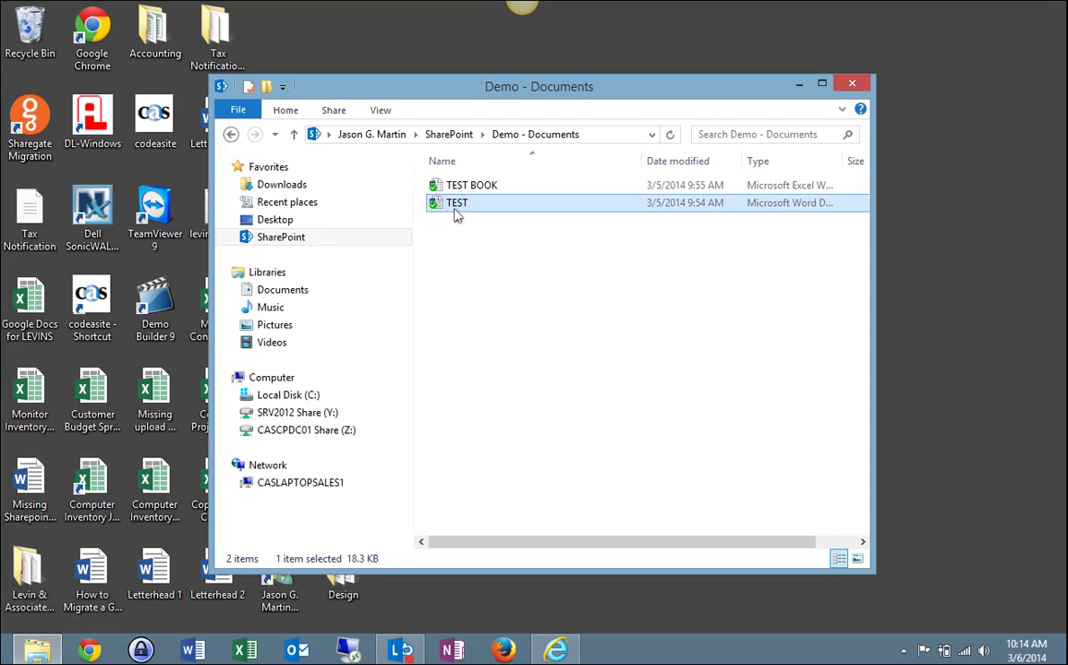
double_click(455, 209)
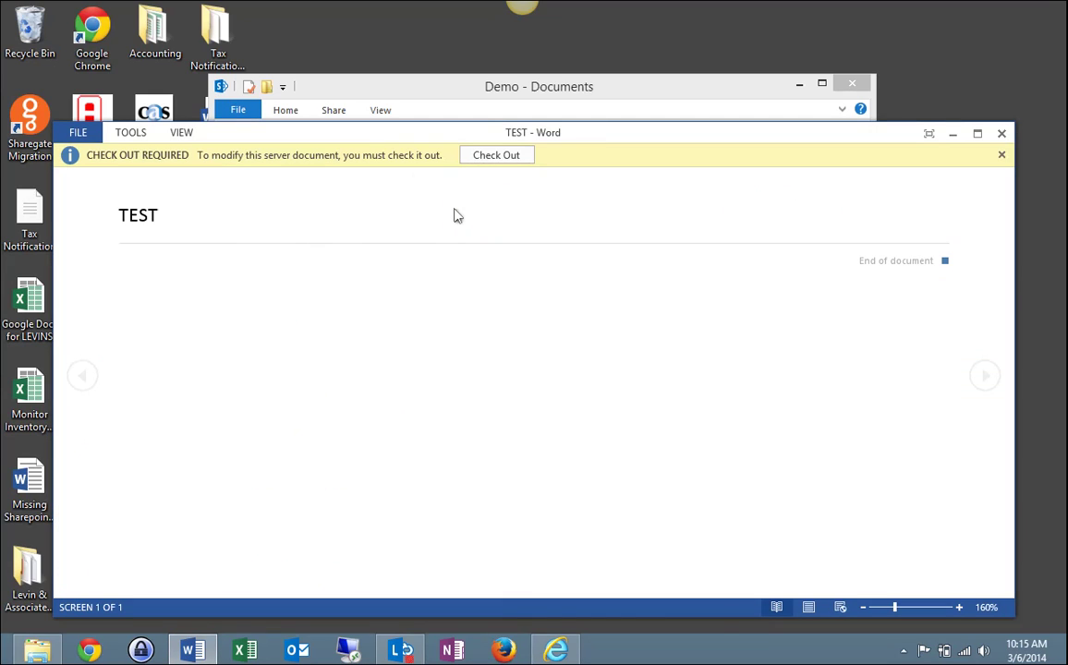
click(1001, 134)
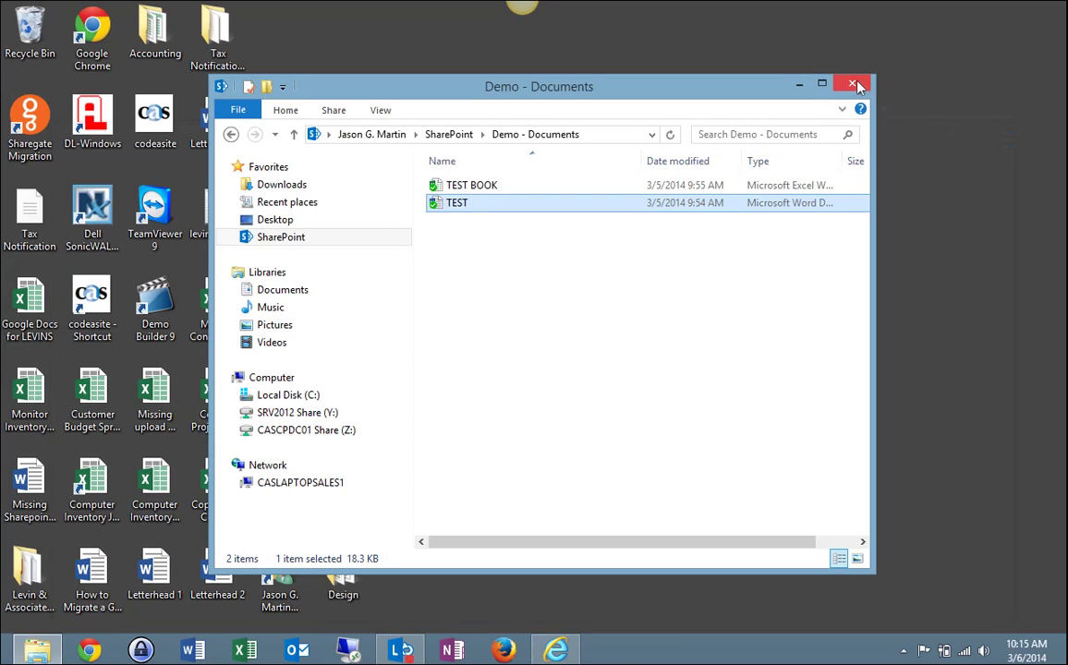
Close the Demo - Documents window and show the hidden notification-area icons
click(855, 86)
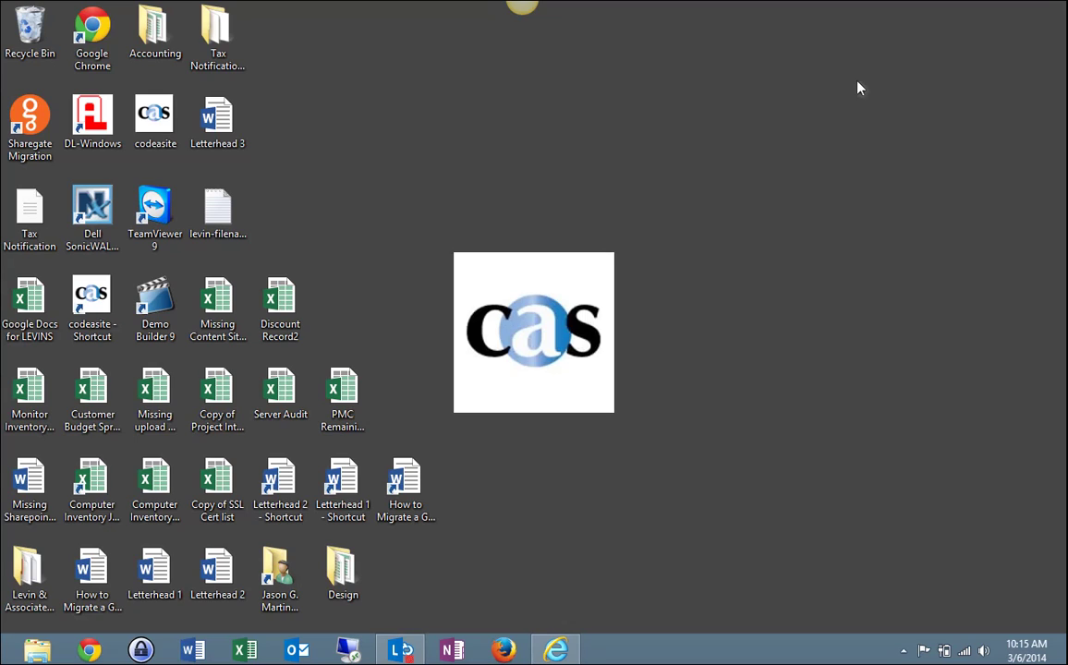
click(902, 652)
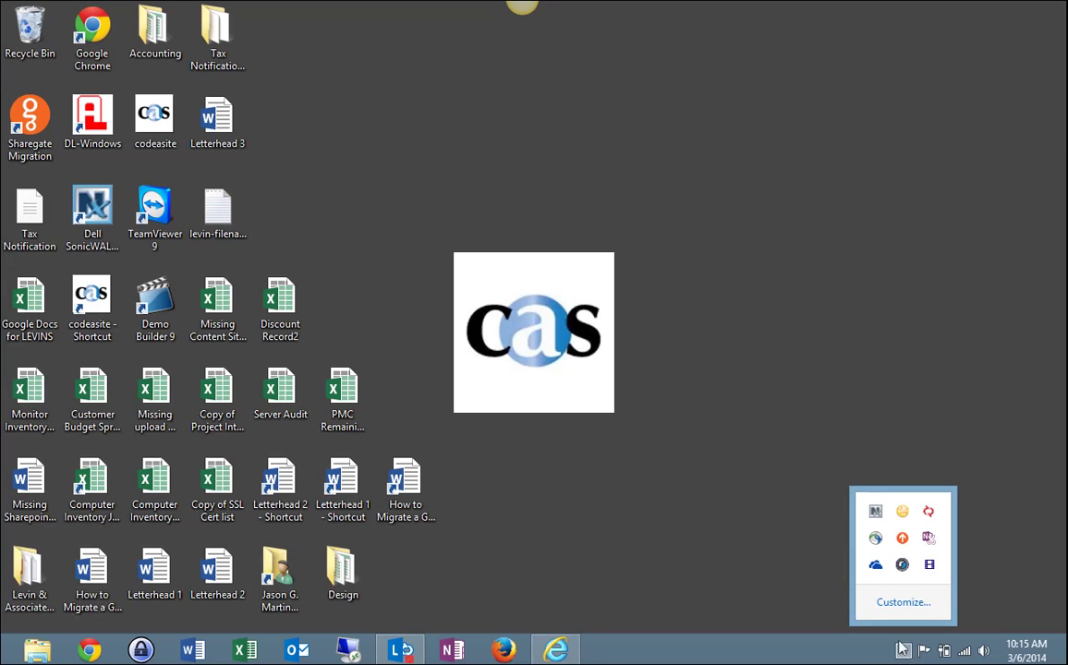
Stop syncing the Demo - Documents folder in SkyDrive Pro and confirm with Yes
right_click(878, 570)
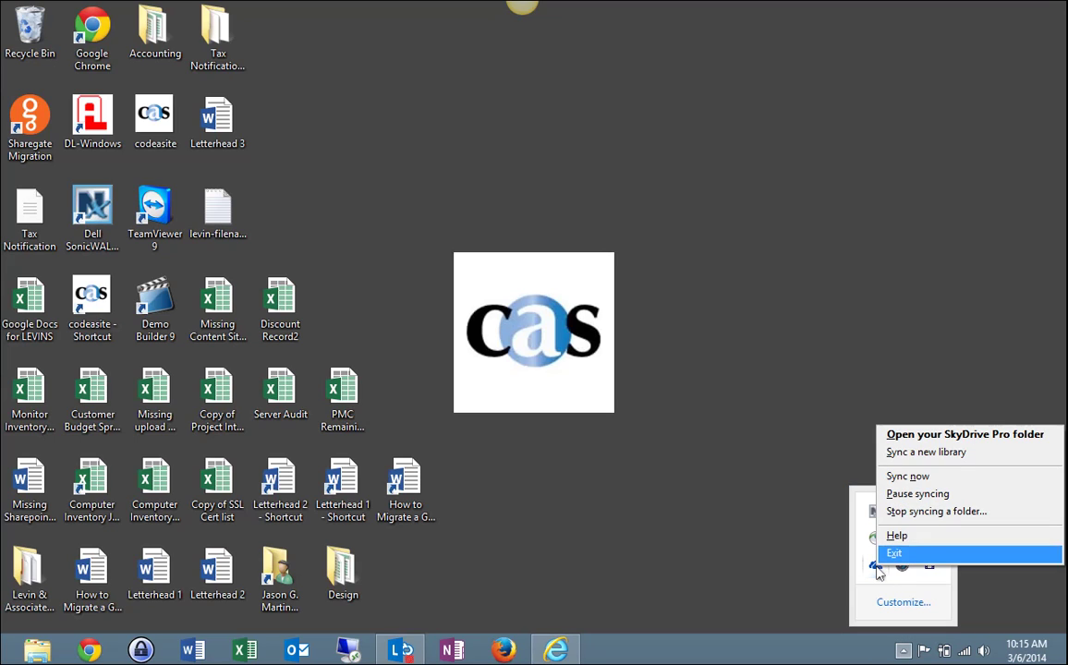
click(912, 512)
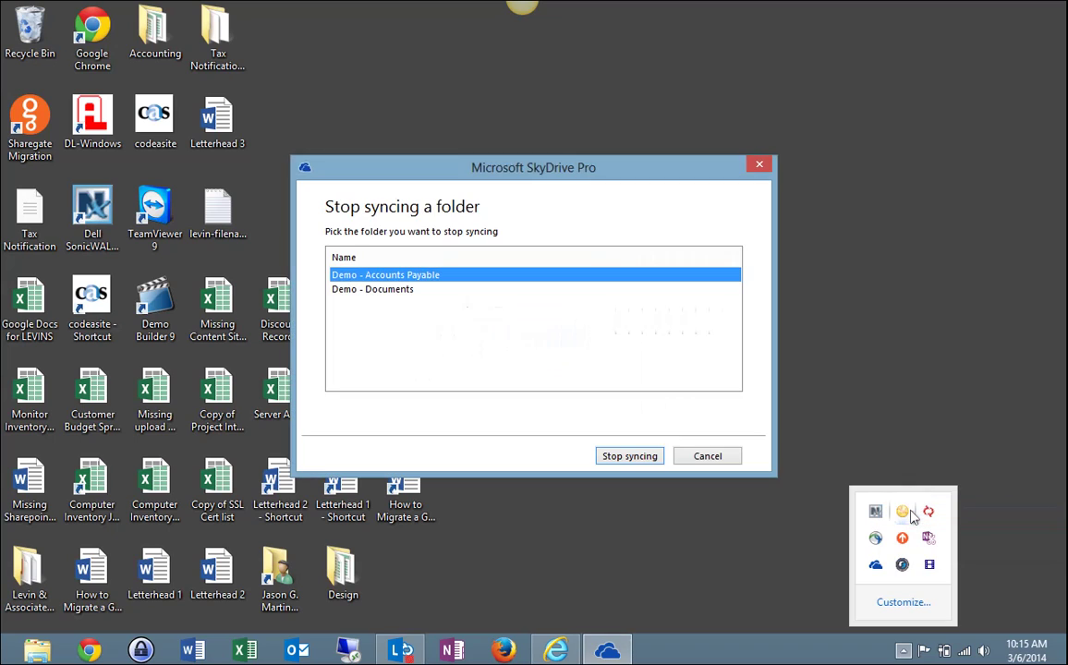
click(380, 292)
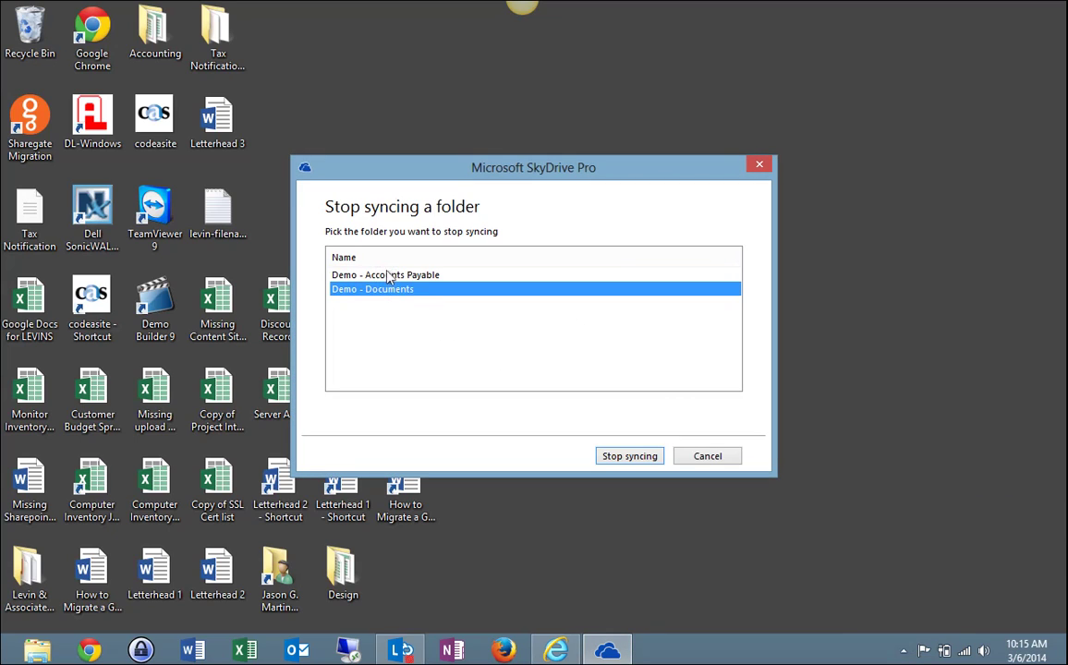
click(377, 276)
click(384, 290)
click(383, 276)
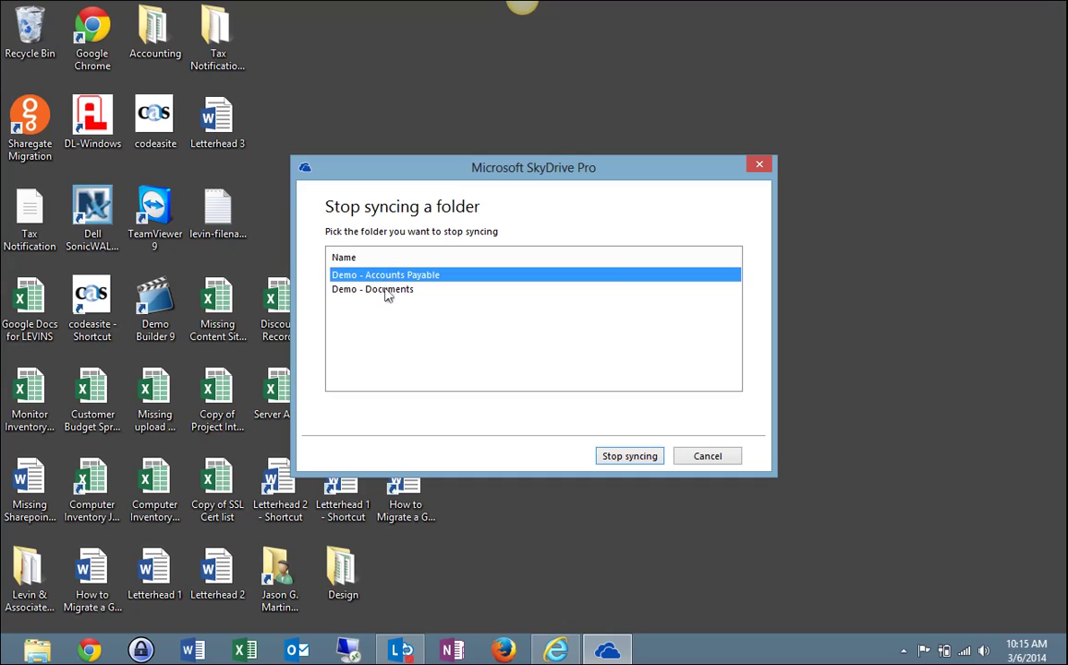
click(386, 290)
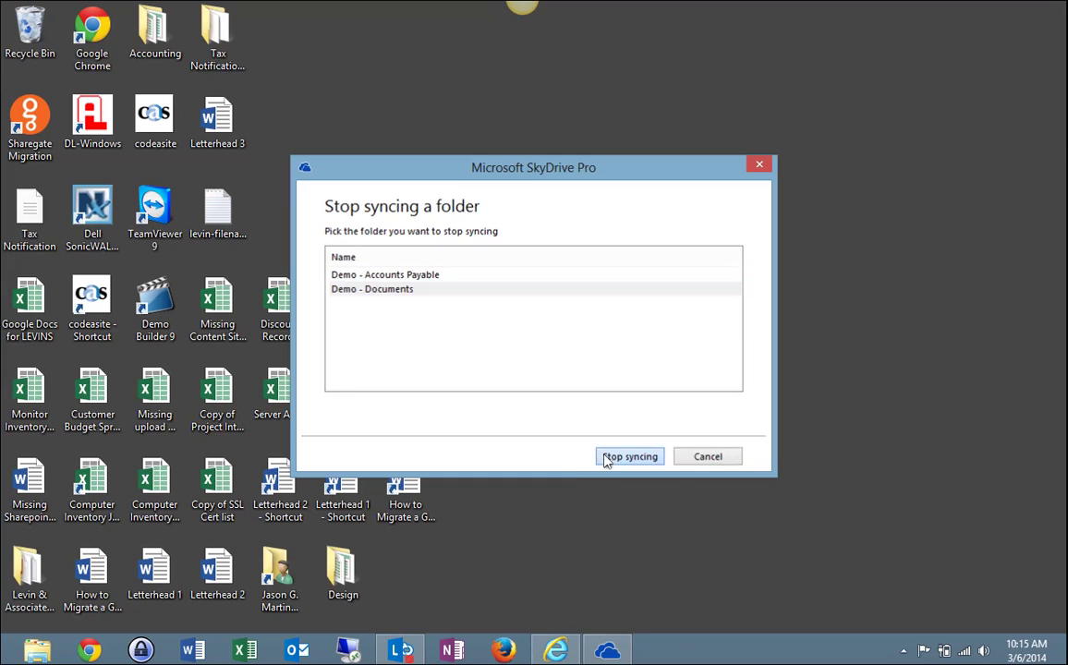
click(628, 456)
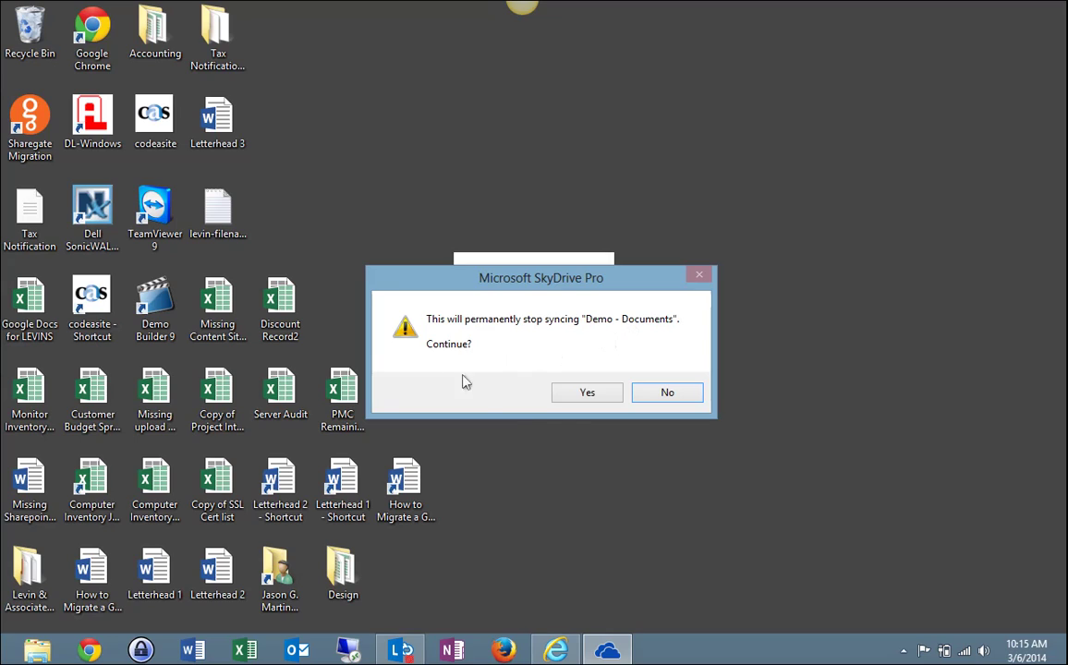
click(586, 393)
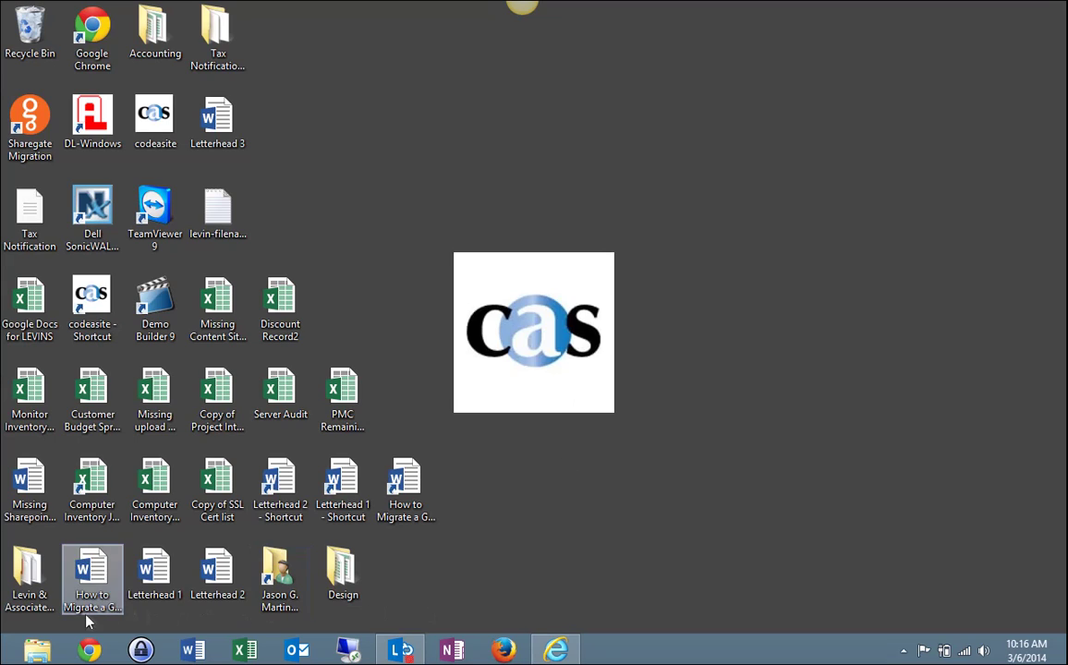
Delete the Demo - Documents folder from File Explorer's SharePoint folder, then close the window
click(40, 650)
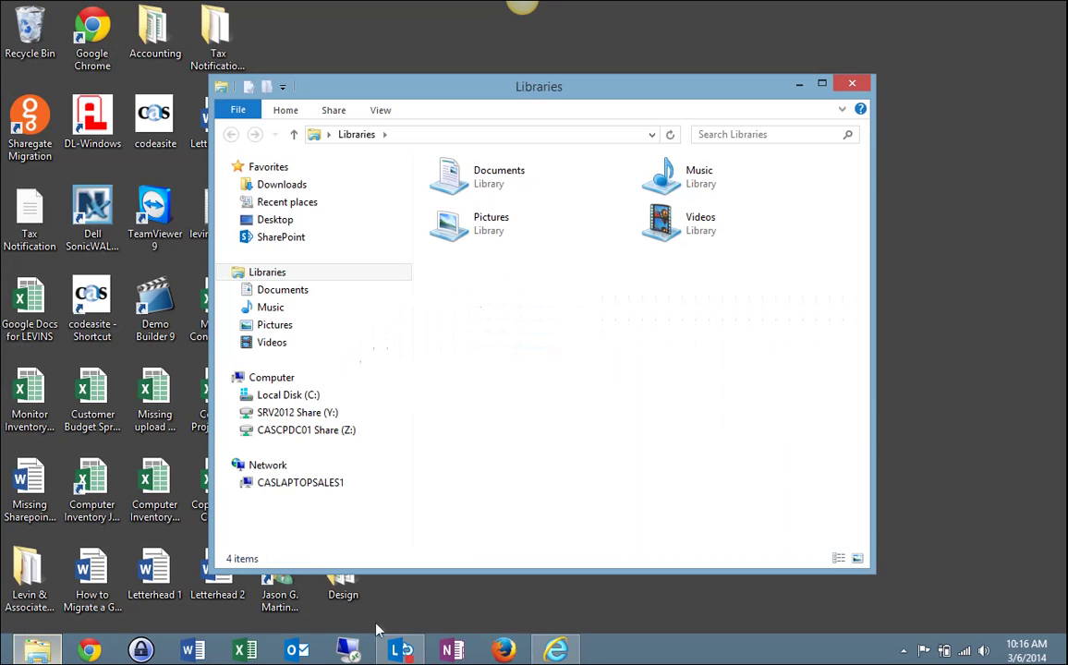
click(294, 247)
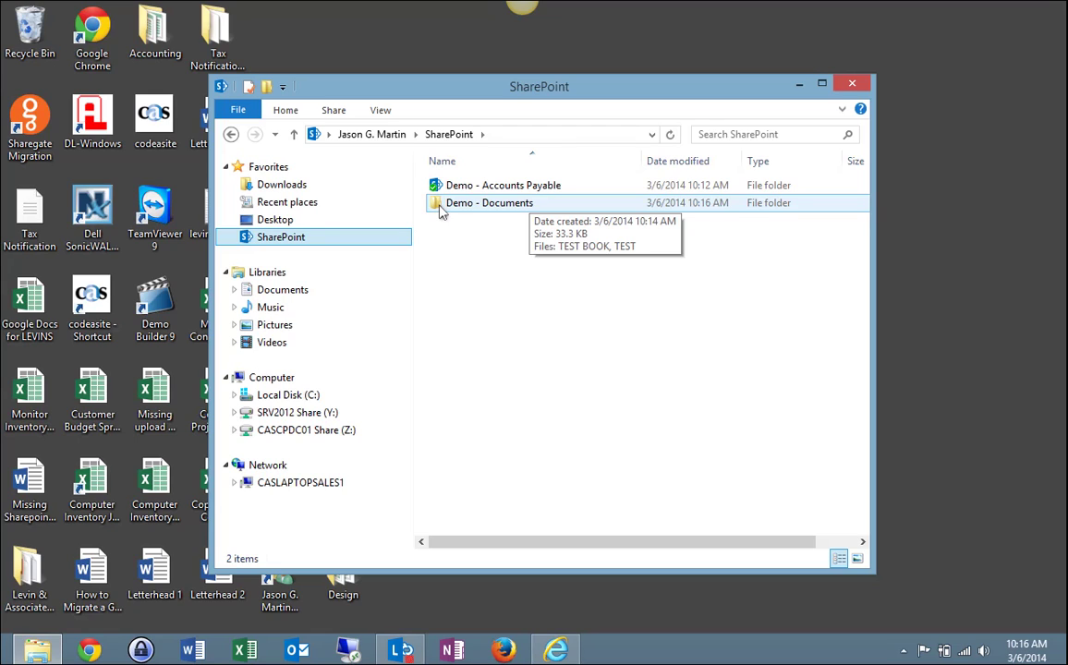
double_click(441, 205)
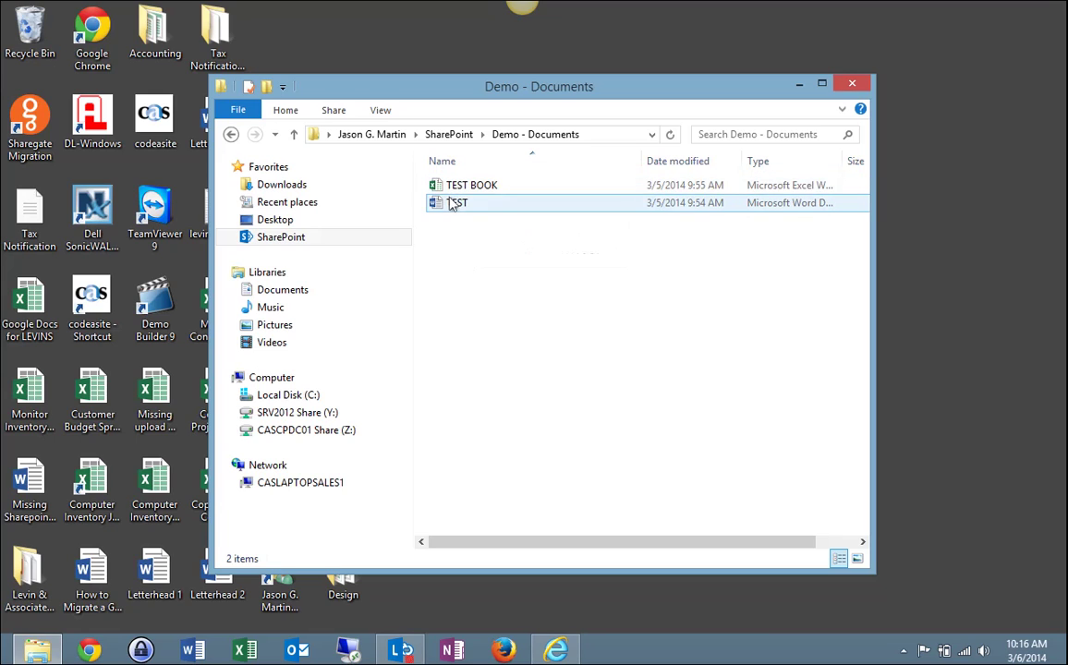
click(231, 134)
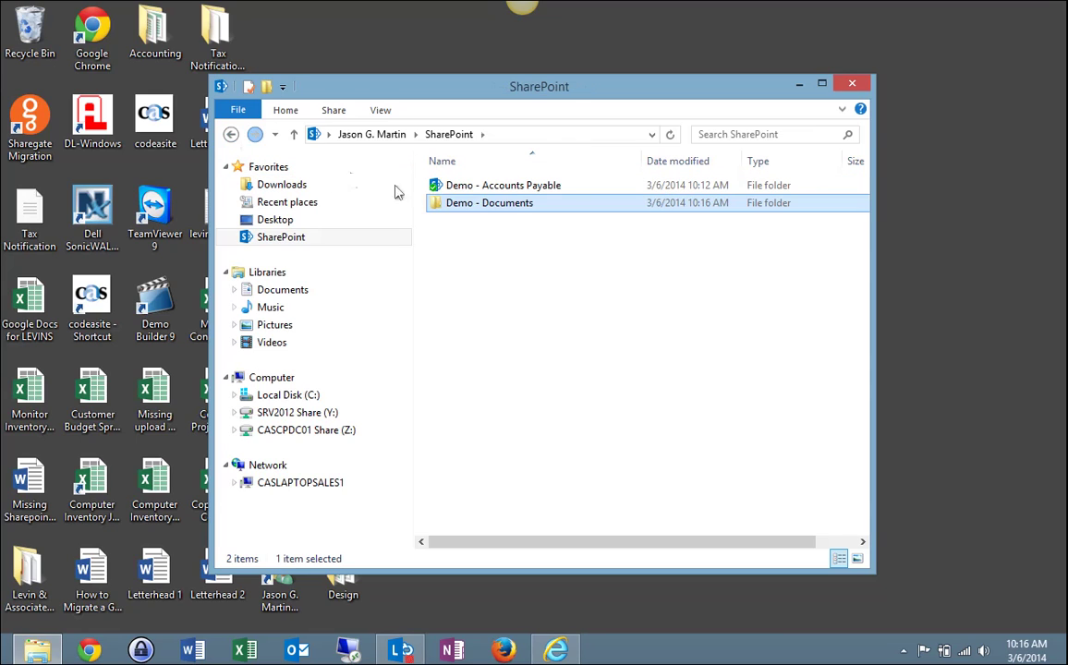
right_click(517, 212)
click(557, 409)
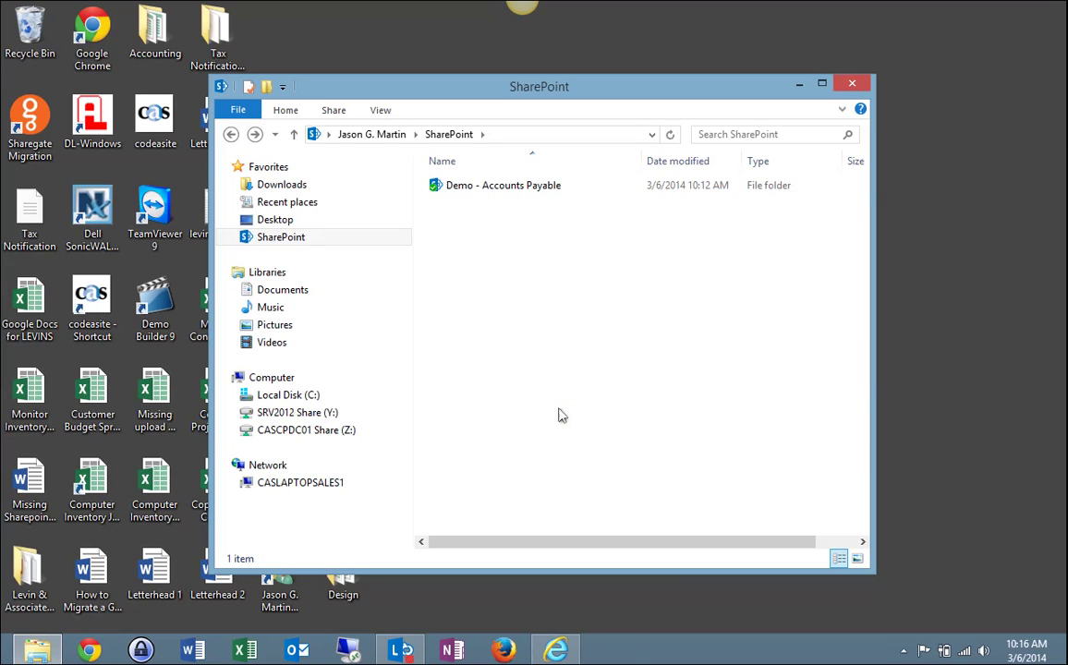
click(851, 84)
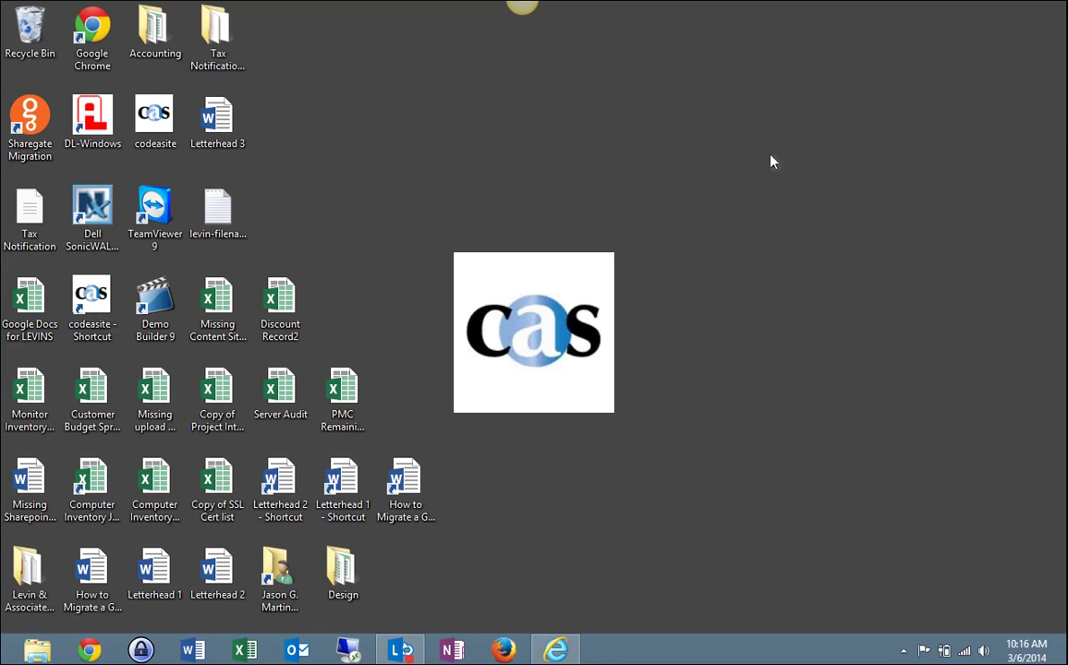